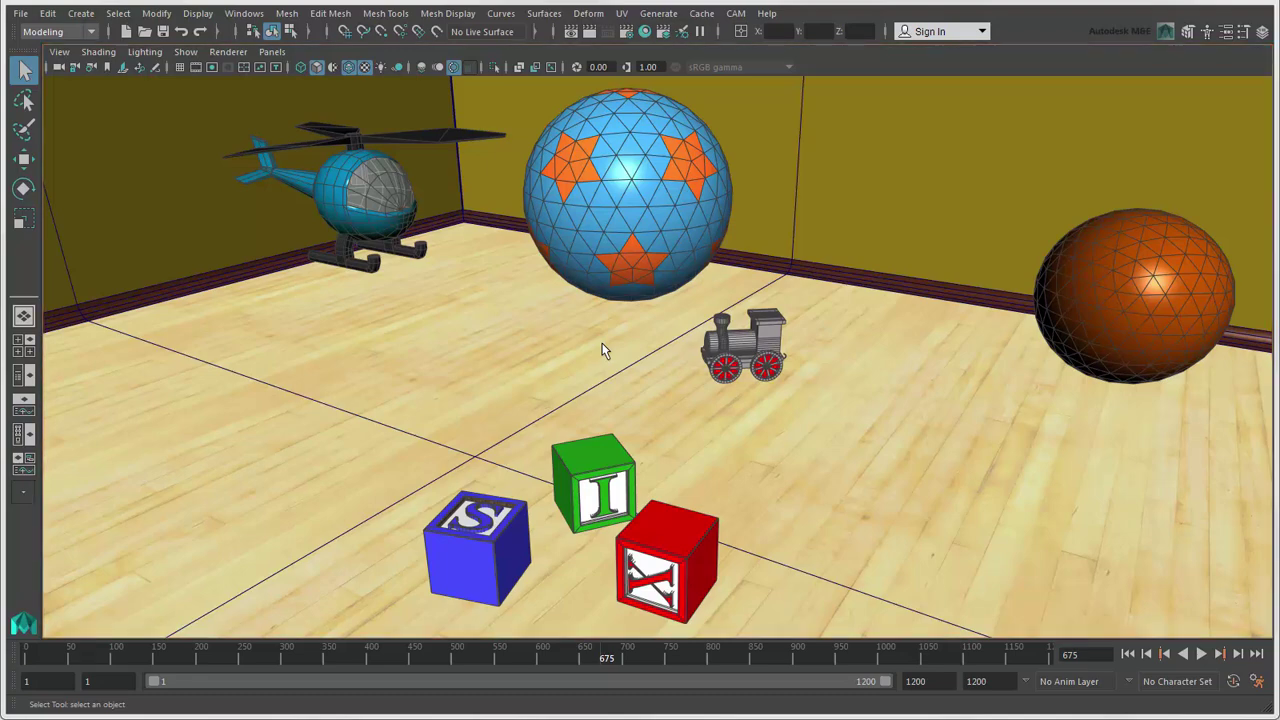
Dolly toward the train, then cycle through Four View, Persp/Outliner, Persp/Graph and Hypershade layouts, ending on Persp/Hypergraph/Graph
alt+right_drag(602, 349, 462, 472)
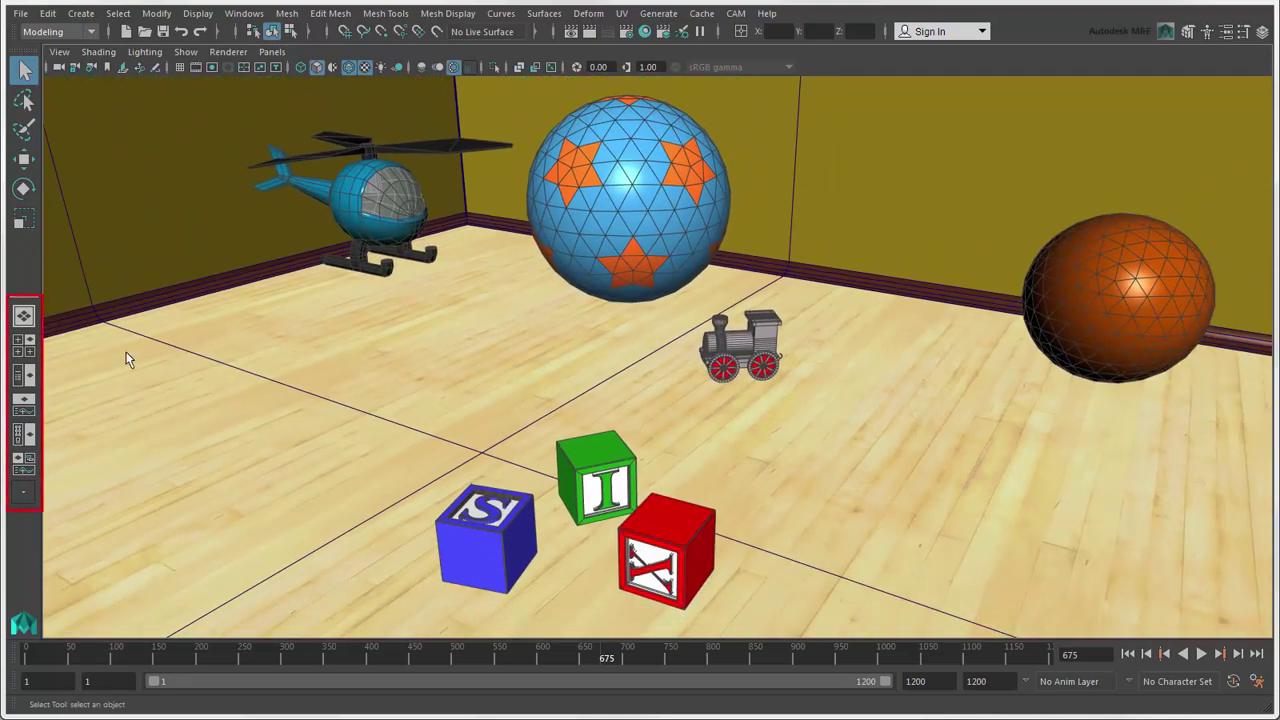
click(29, 355)
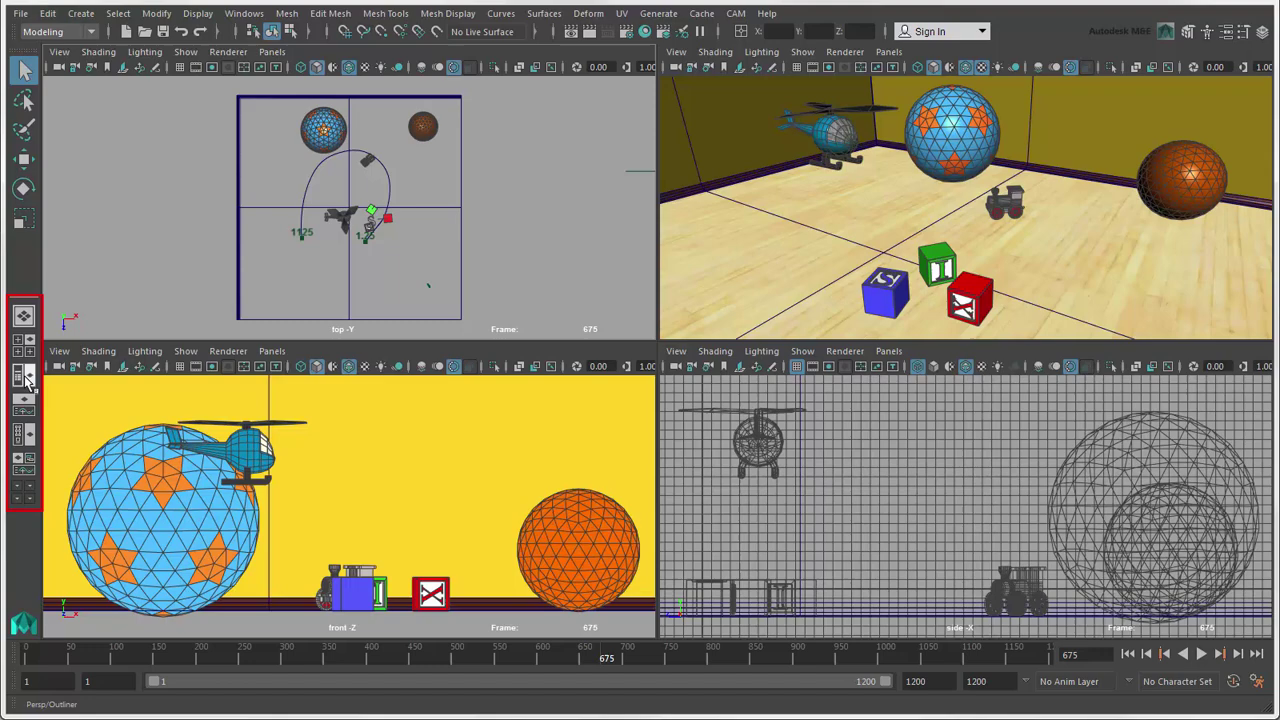
click(28, 378)
click(24, 402)
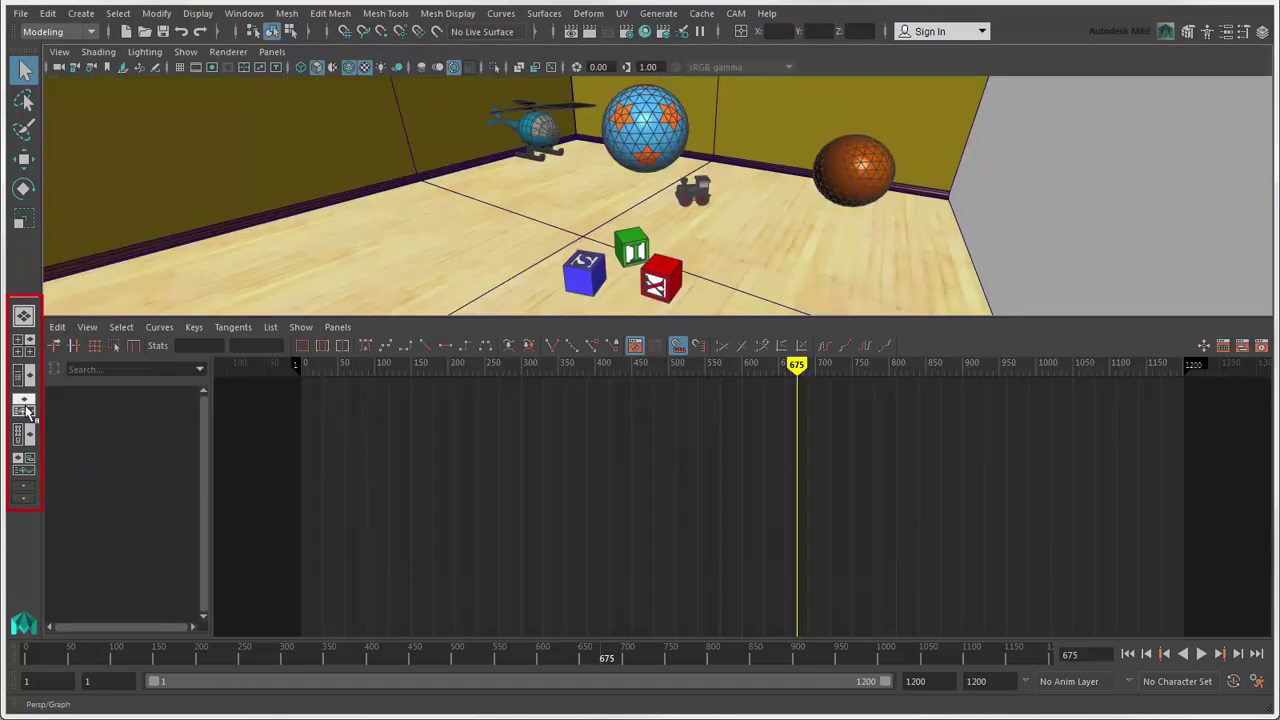
click(537, 137)
click(24, 434)
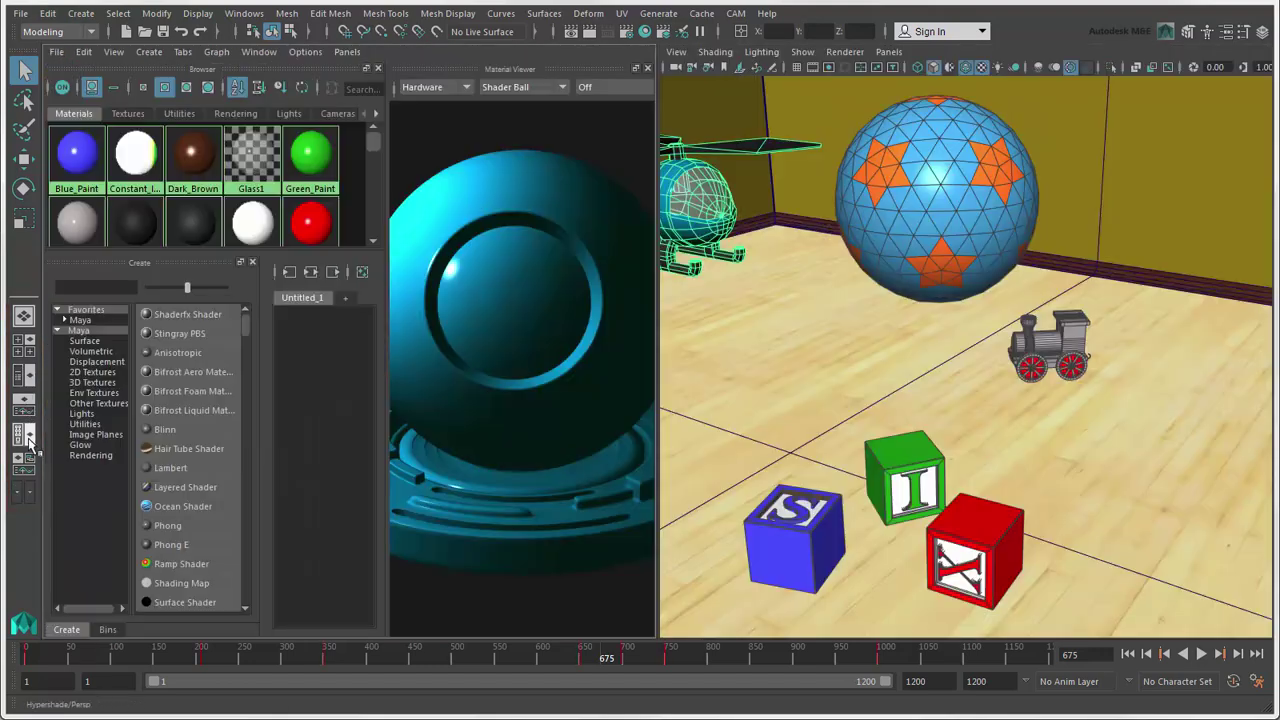
click(24, 463)
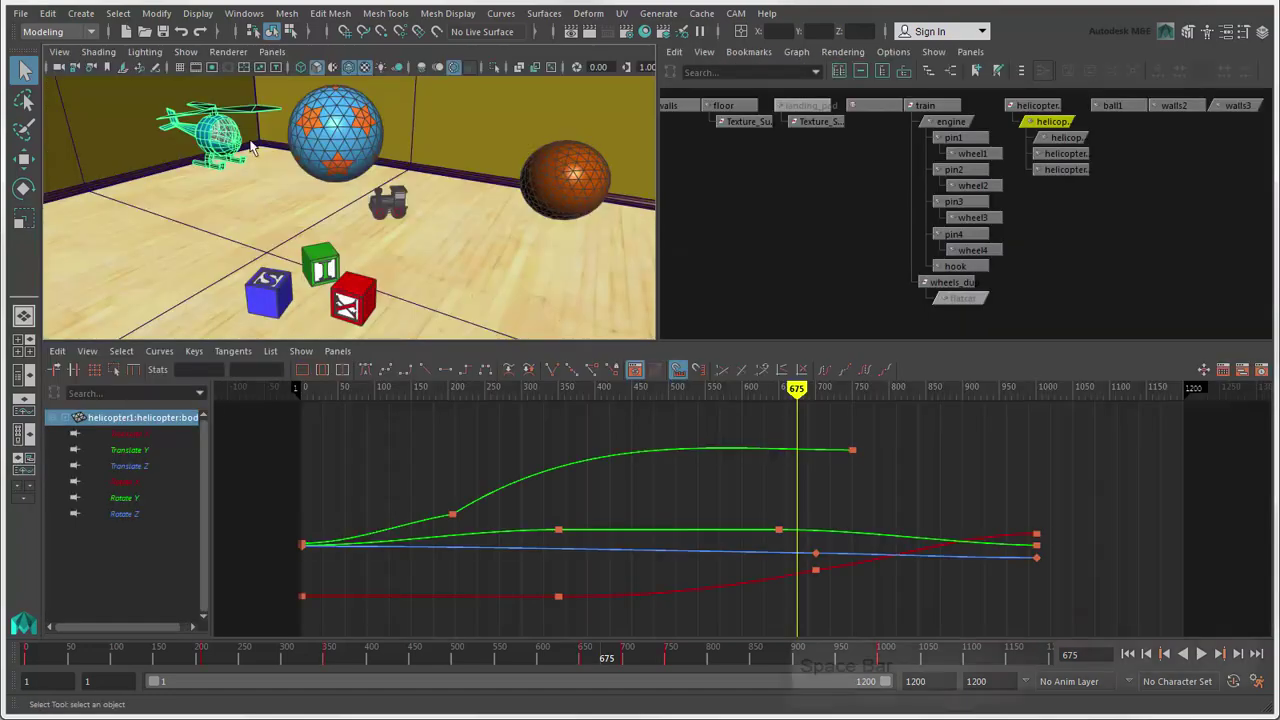
Toggle the perspective panel maximised with Space and switch to the Hypershade/Persp layout
key(space)
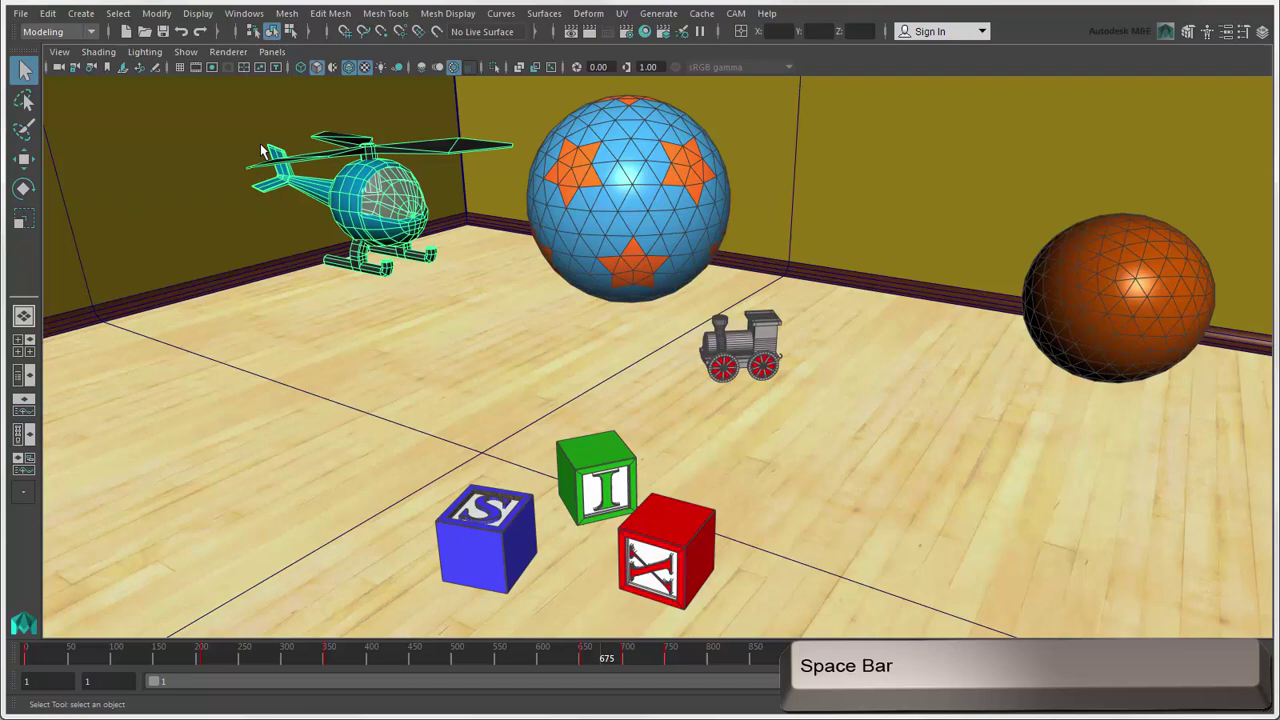
key(space)
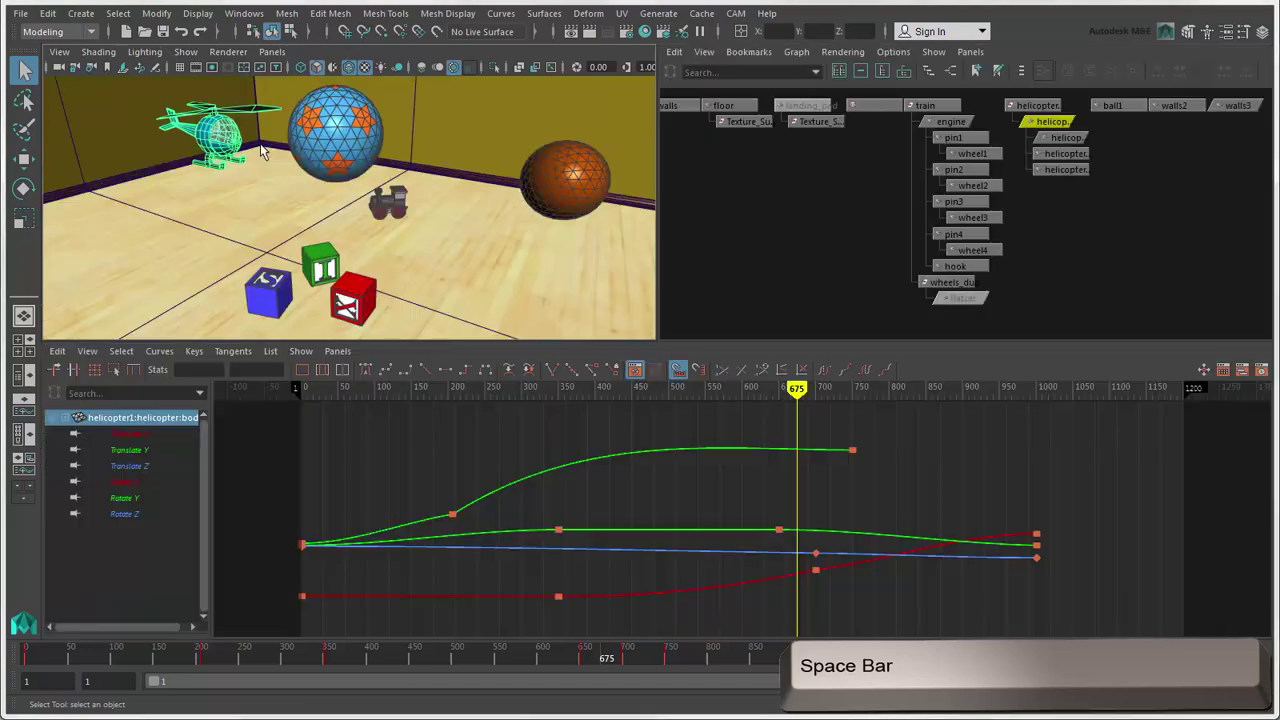
key(space)
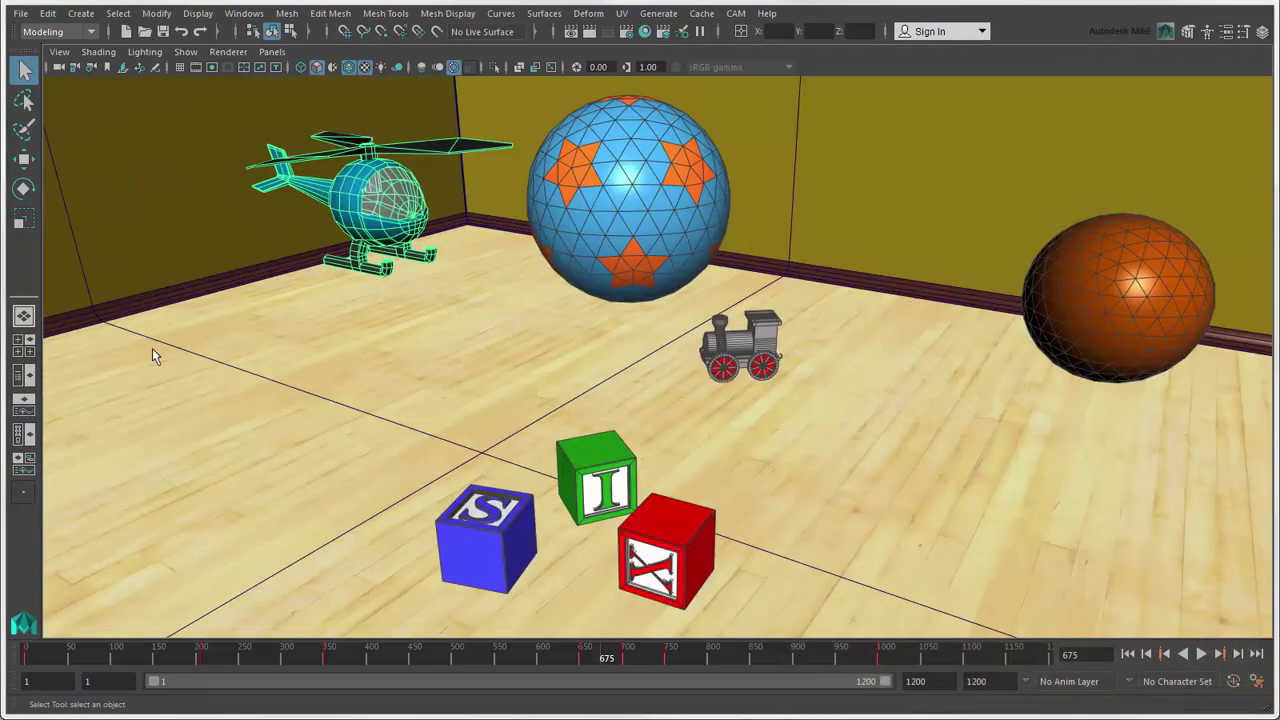
click(24, 436)
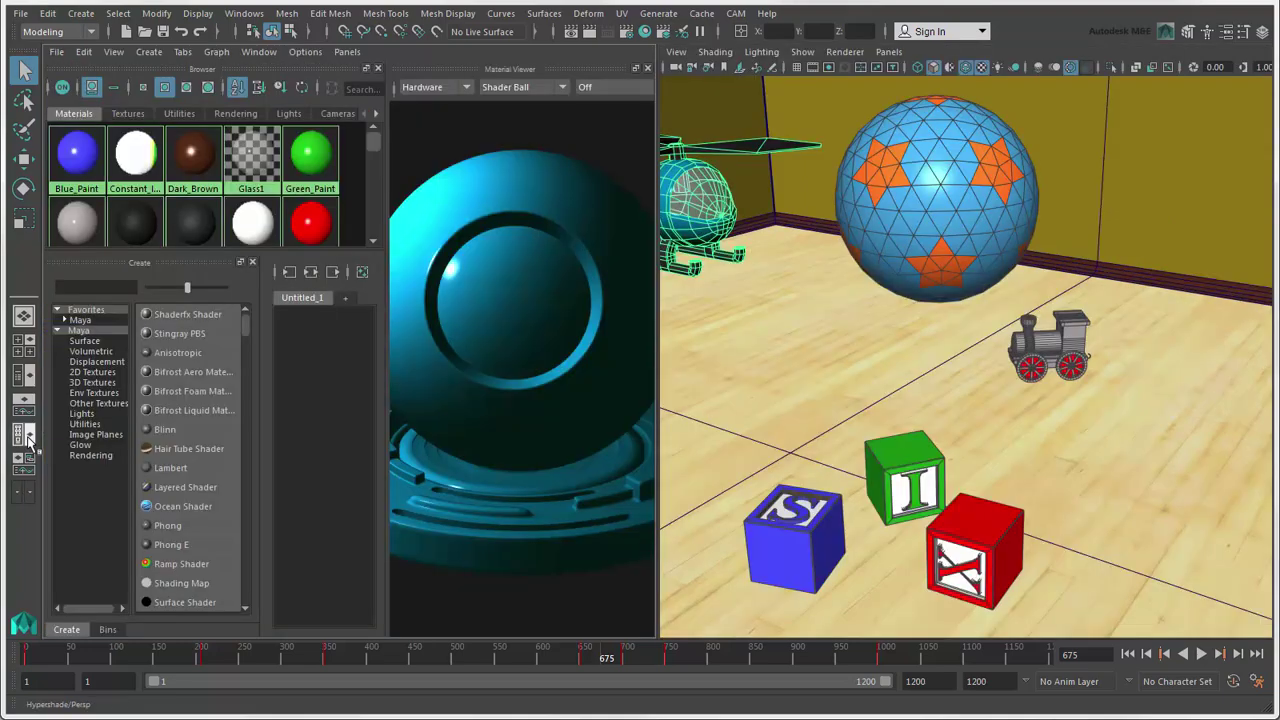
key(space)
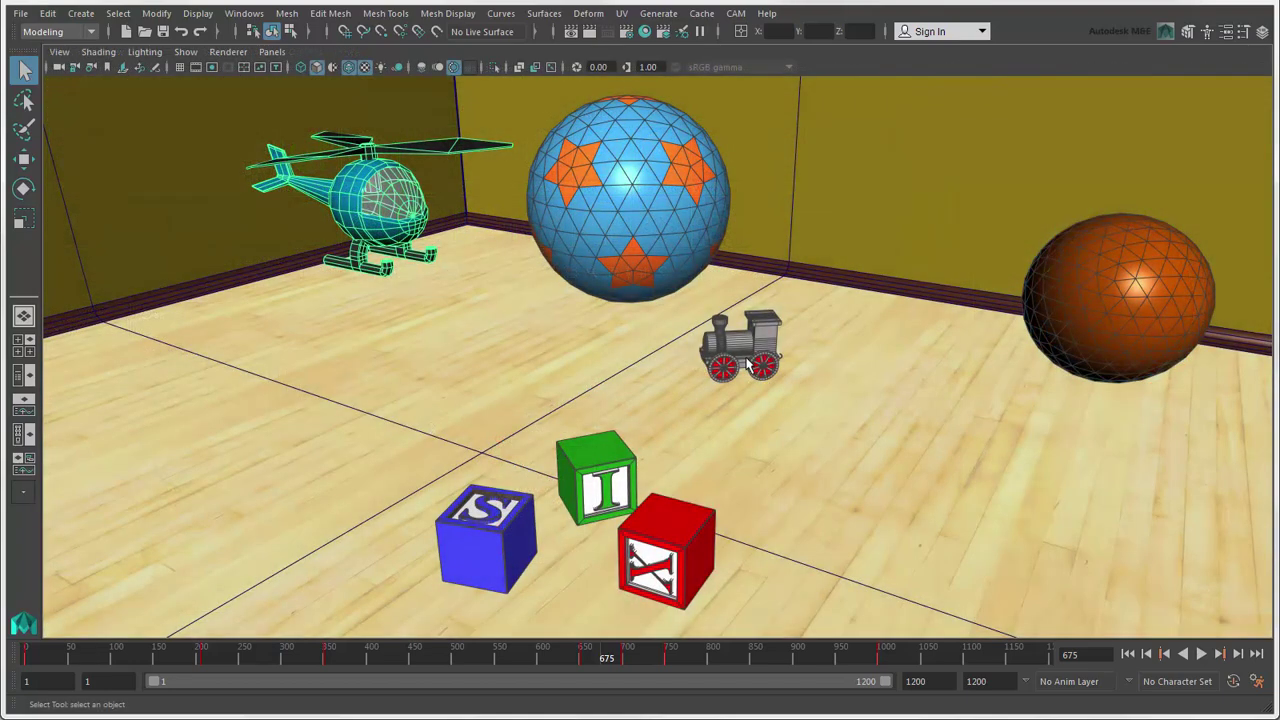
Hide and restore the interface bars with Ctrl+Space and the panel toolbar with Ctrl+Shift+M
key(ctrl+space)
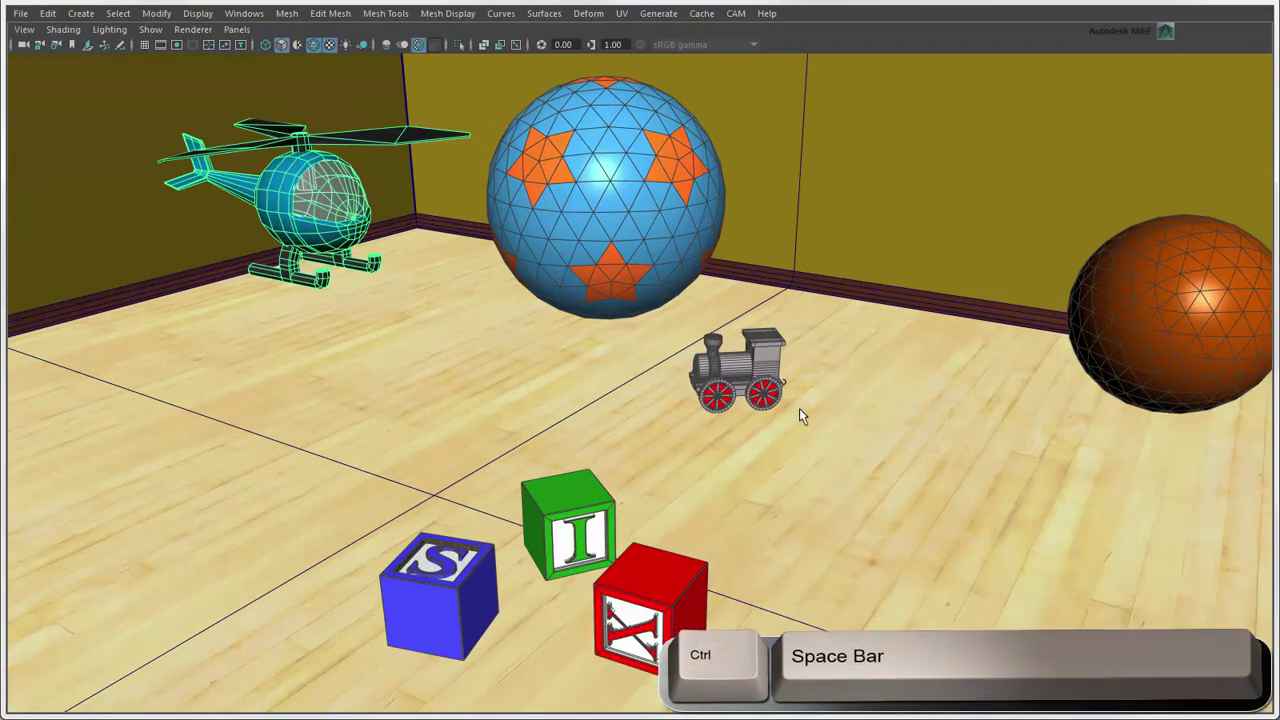
key(ctrl+space)
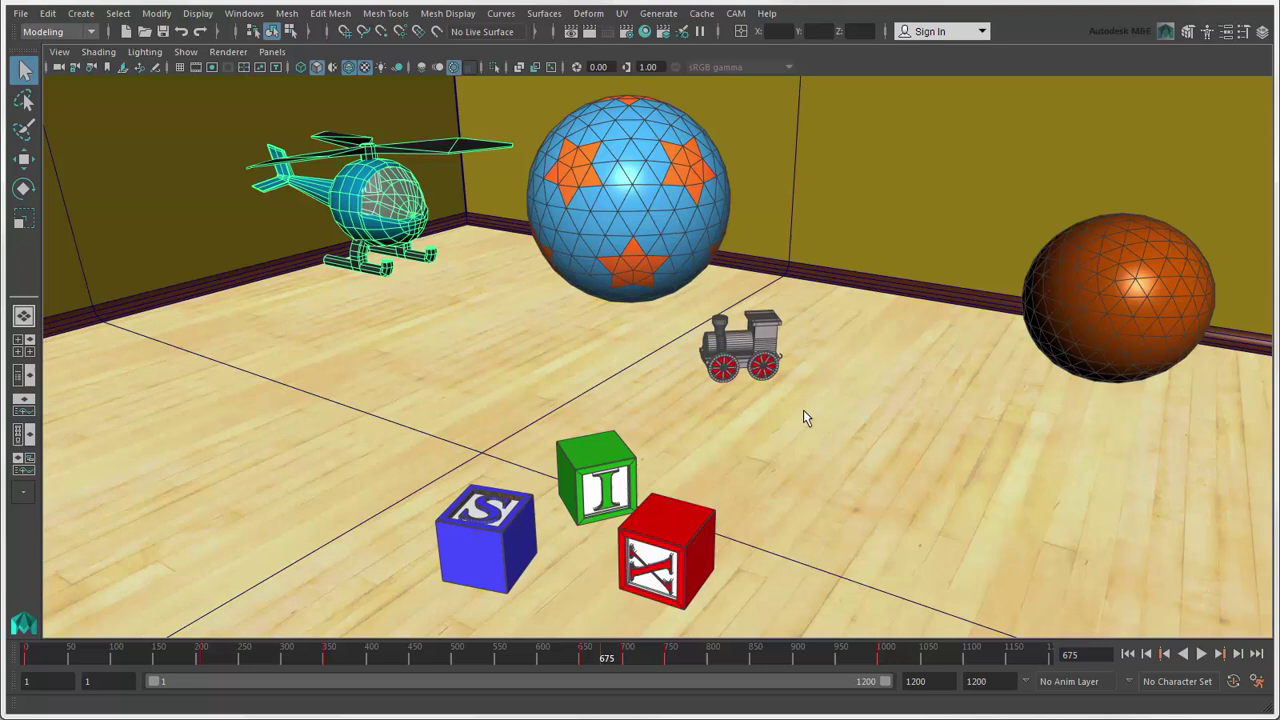
key(ctrl+shift+m)
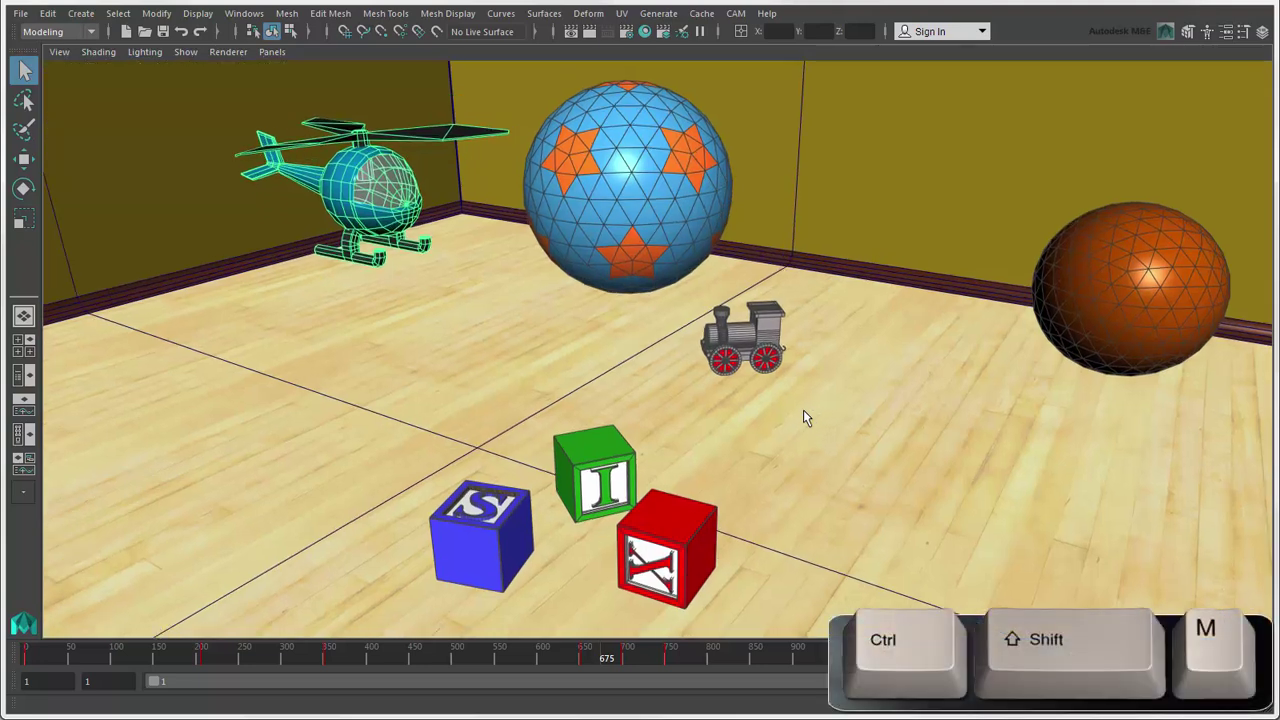
key(ctrl+shift+m)
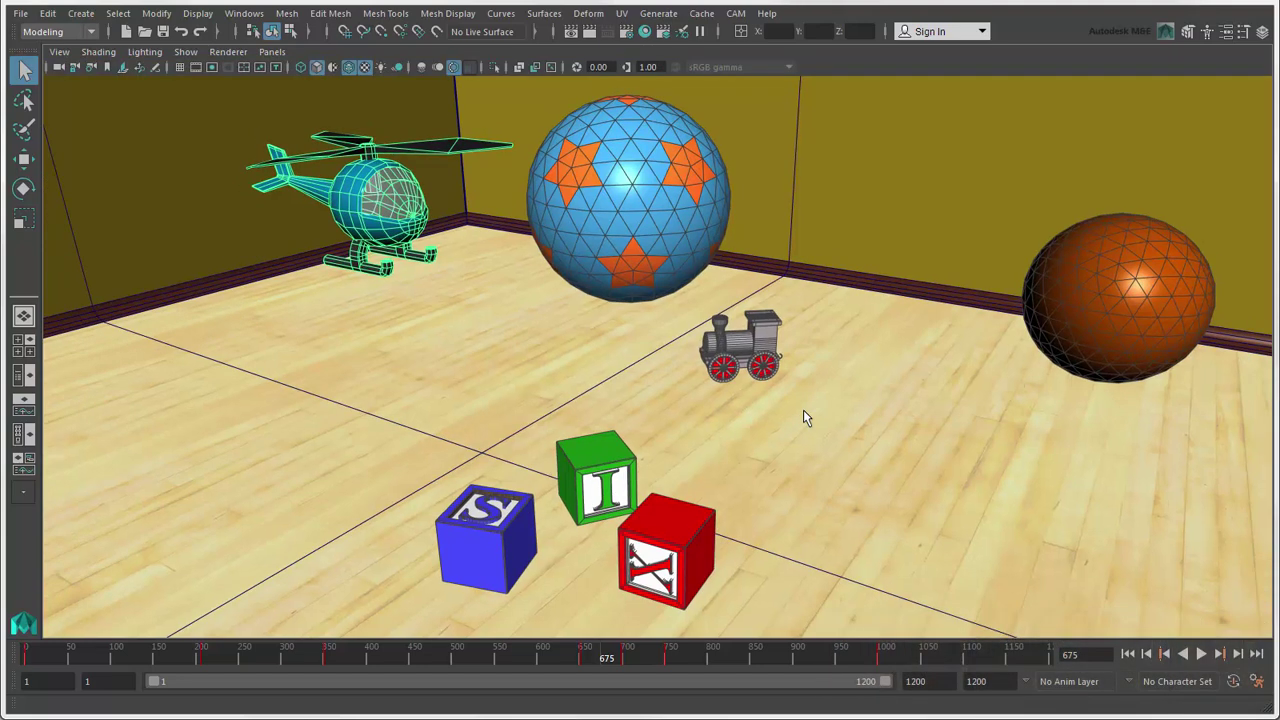
click(808, 416)
click(272, 51)
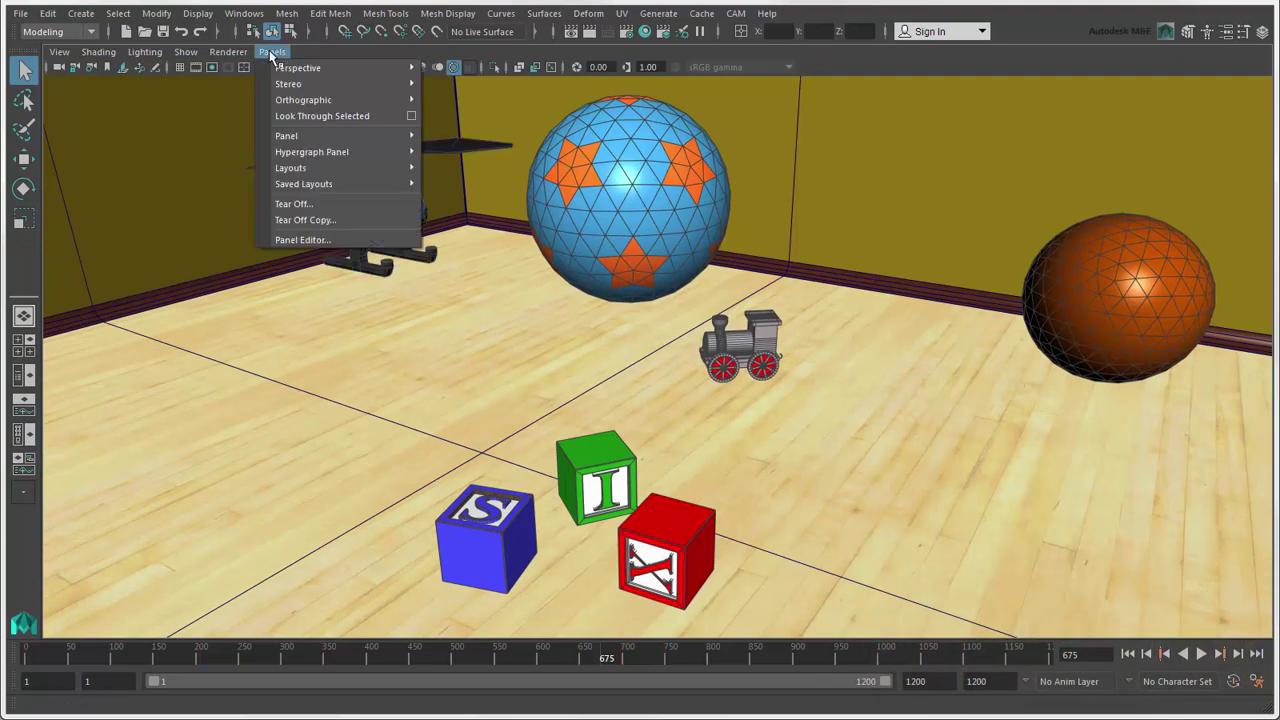
mouse_move(345, 67)
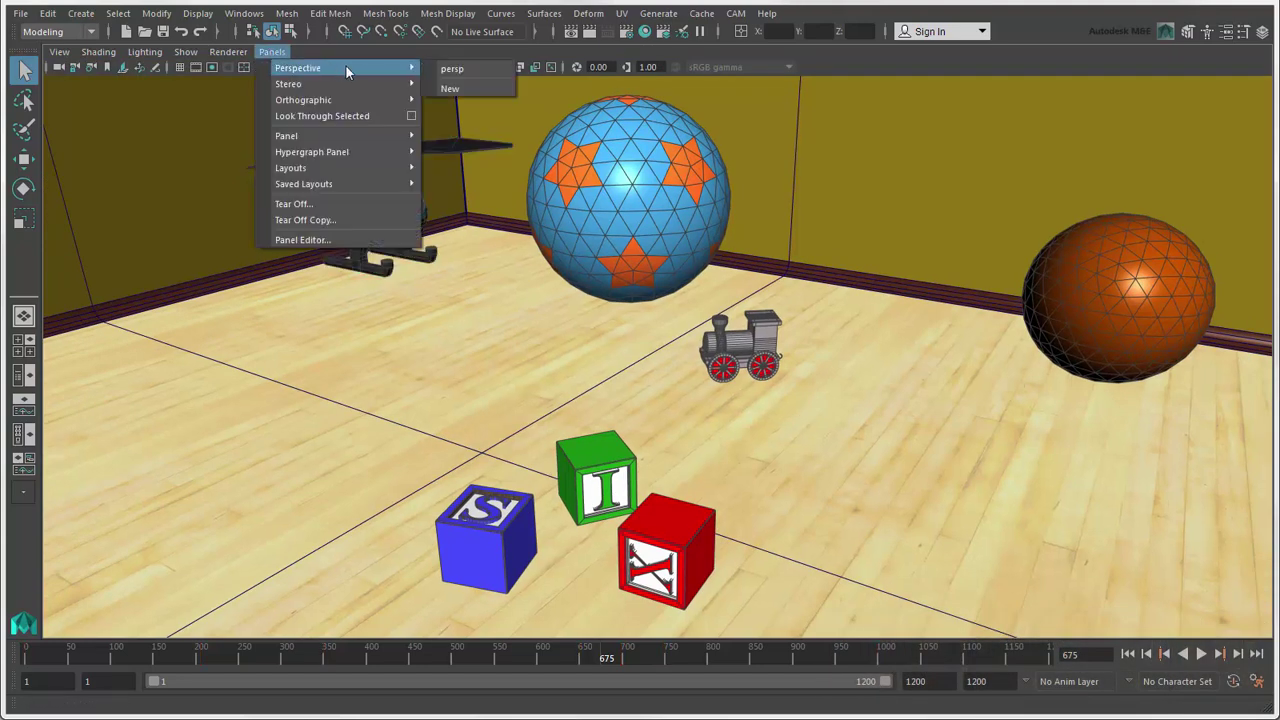
click(478, 67)
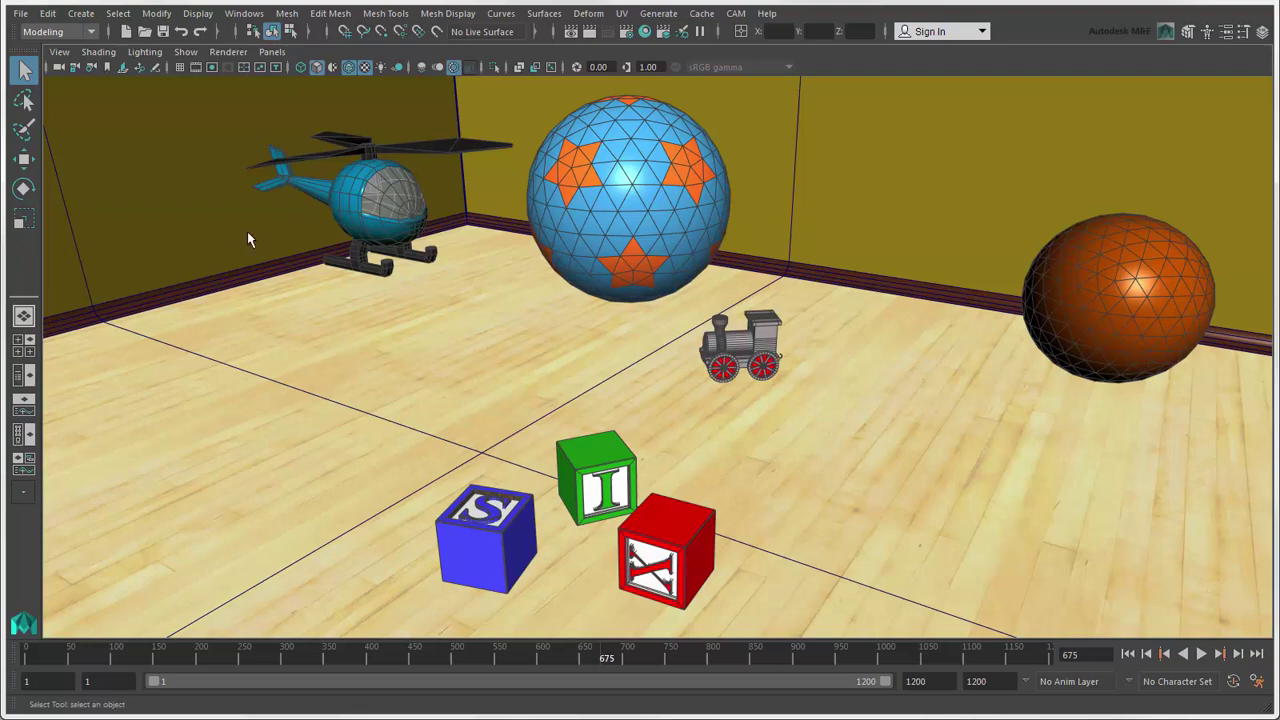
click(24, 352)
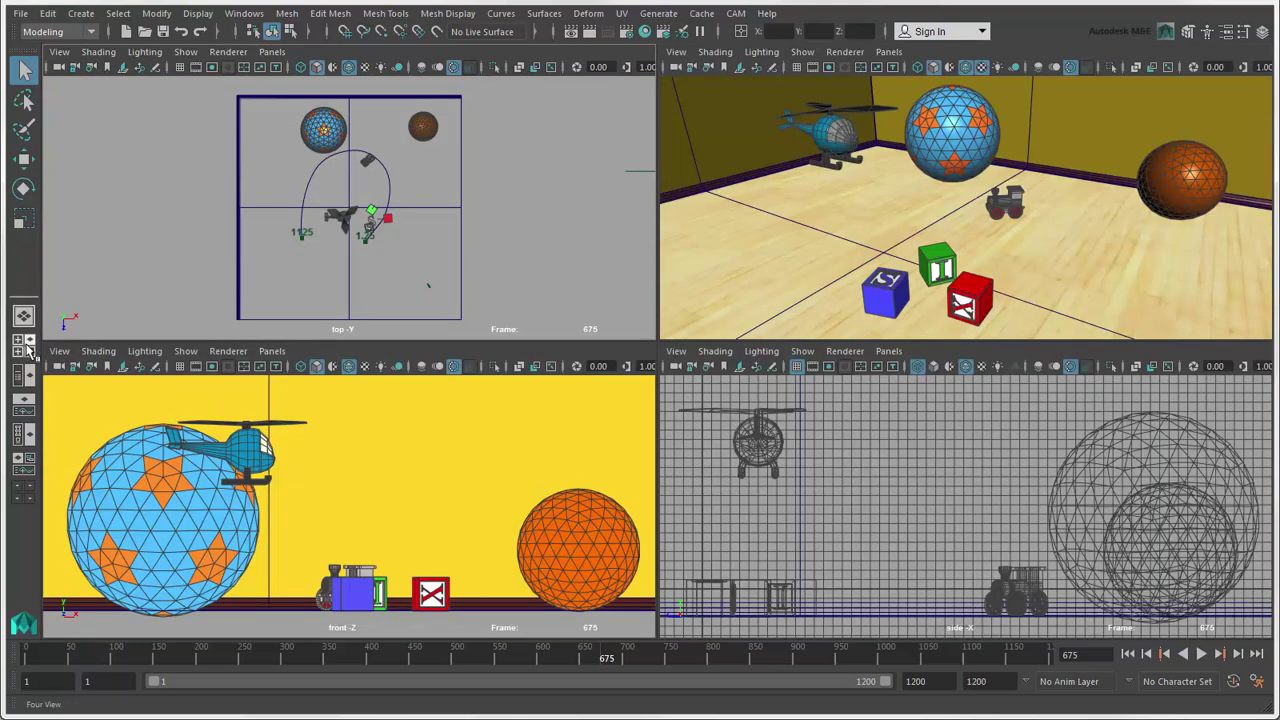
click(272, 51)
mouse_move(327, 88)
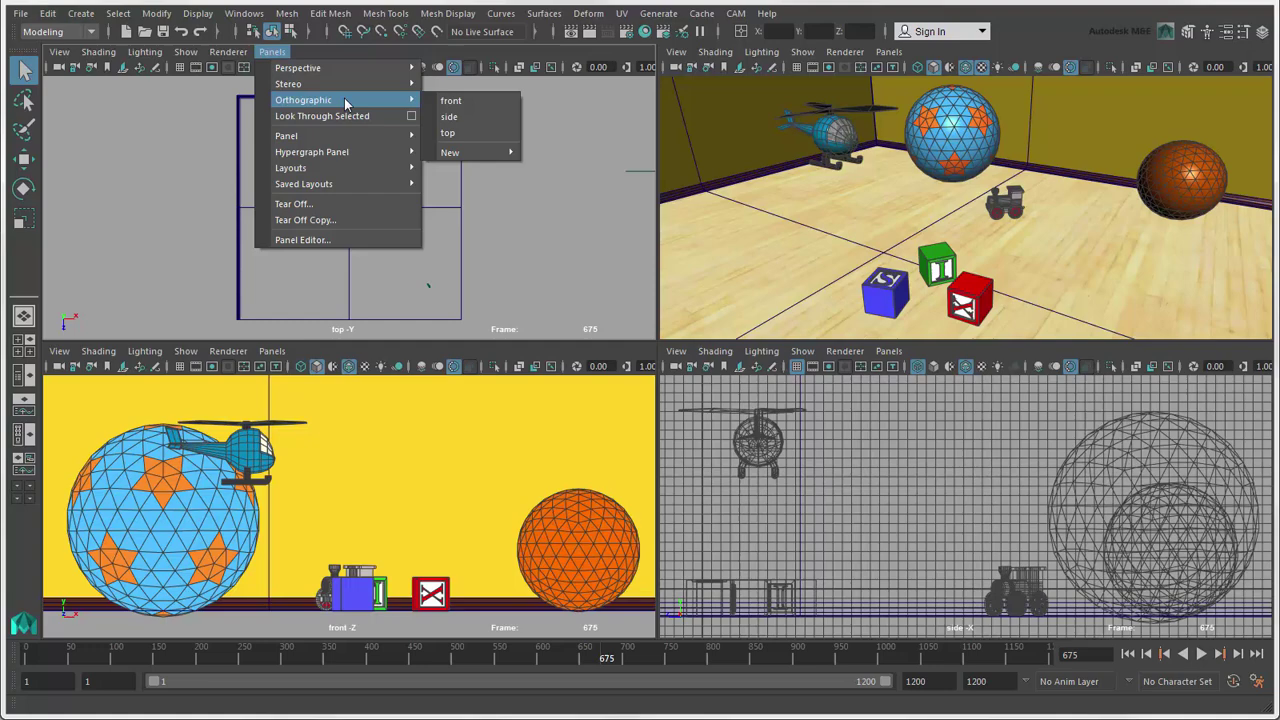
click(486, 134)
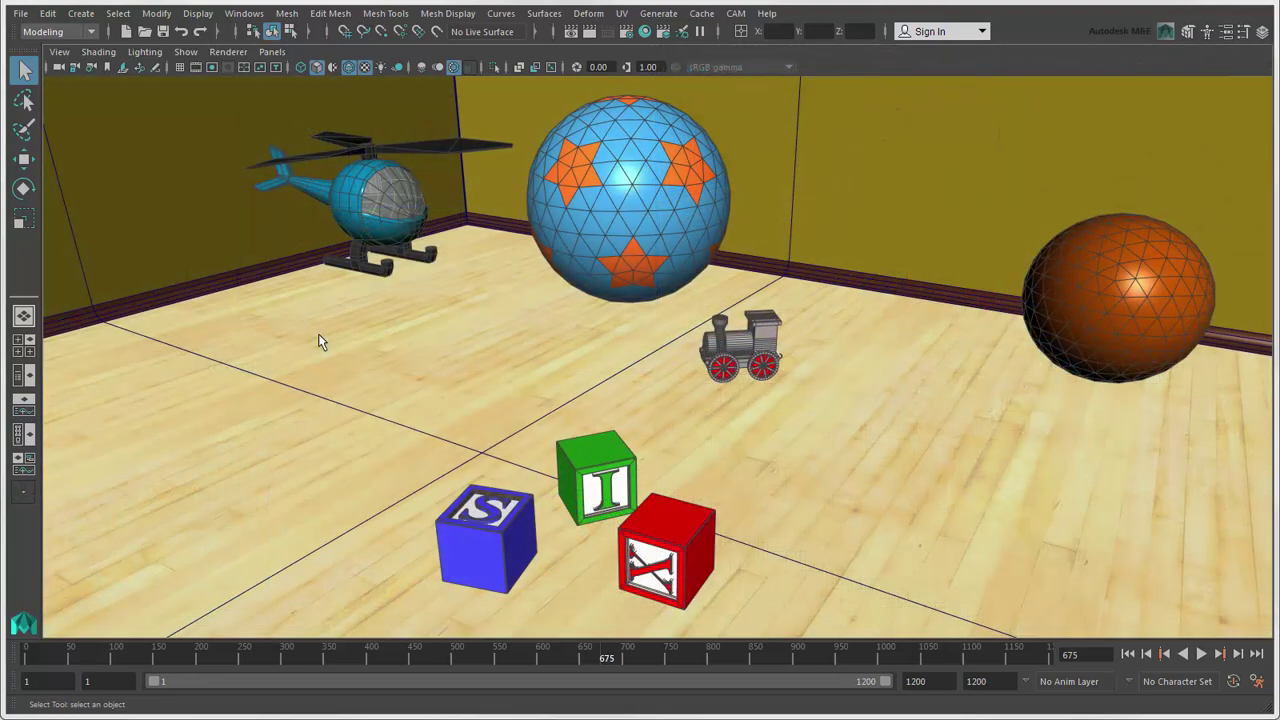
Show cameras in the perspective view and frame the left, right and top cameras
click(186, 52)
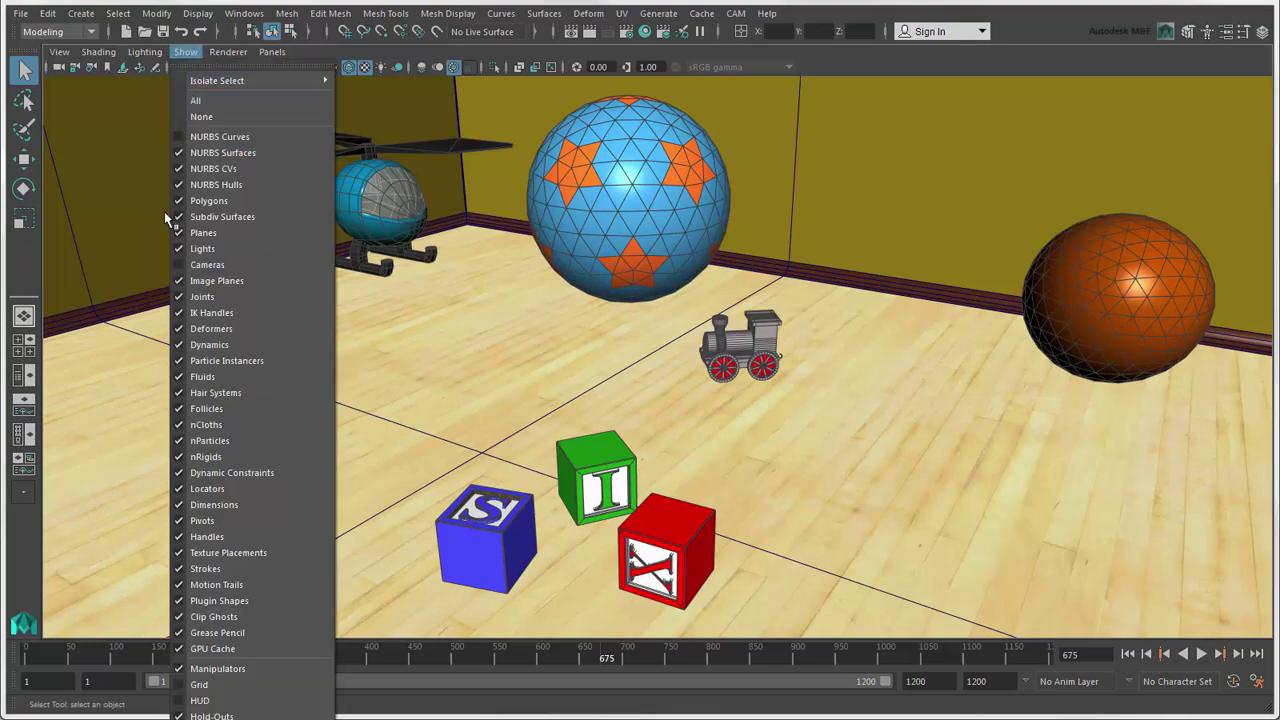
click(180, 266)
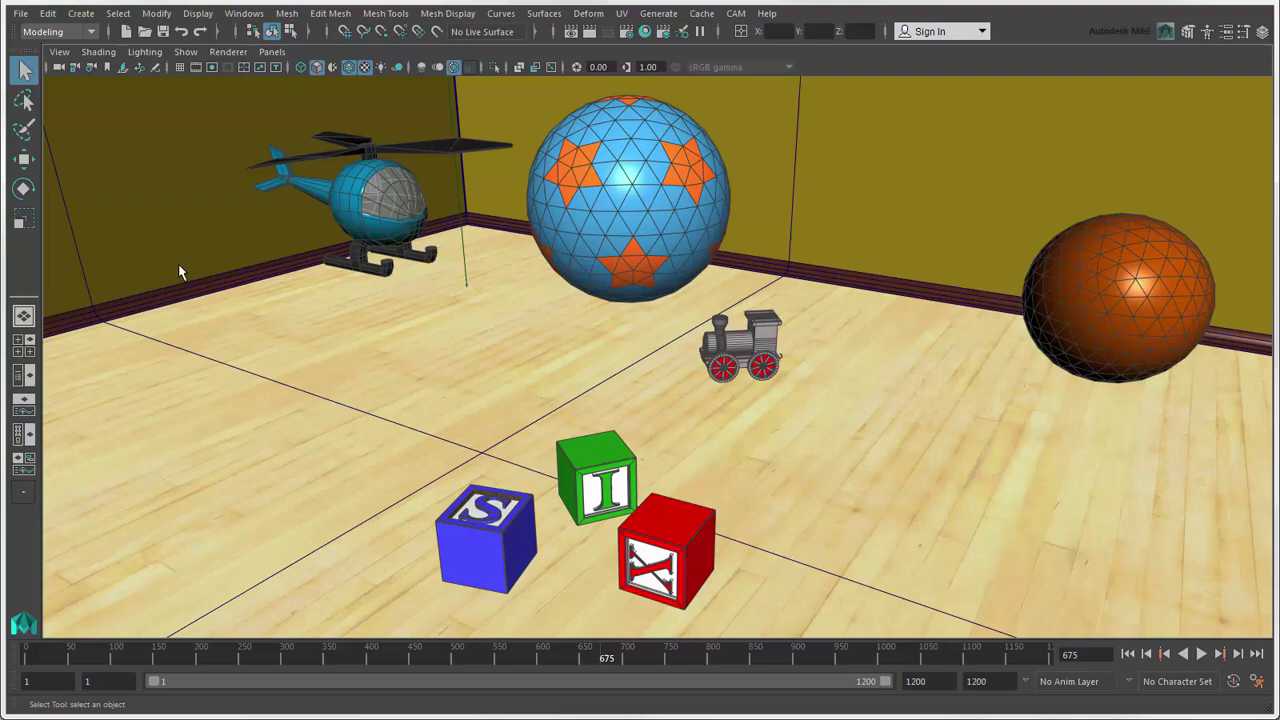
key(a)
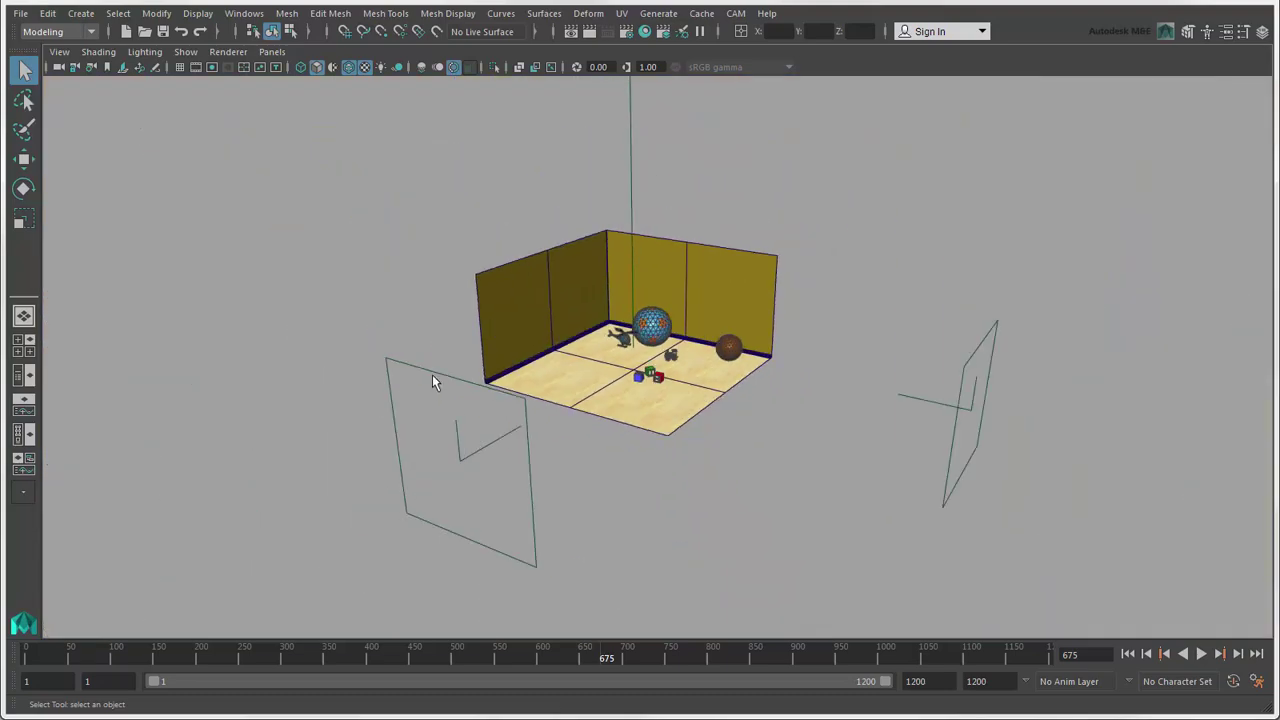
click(432, 372)
click(958, 396)
click(629, 196)
key(f)
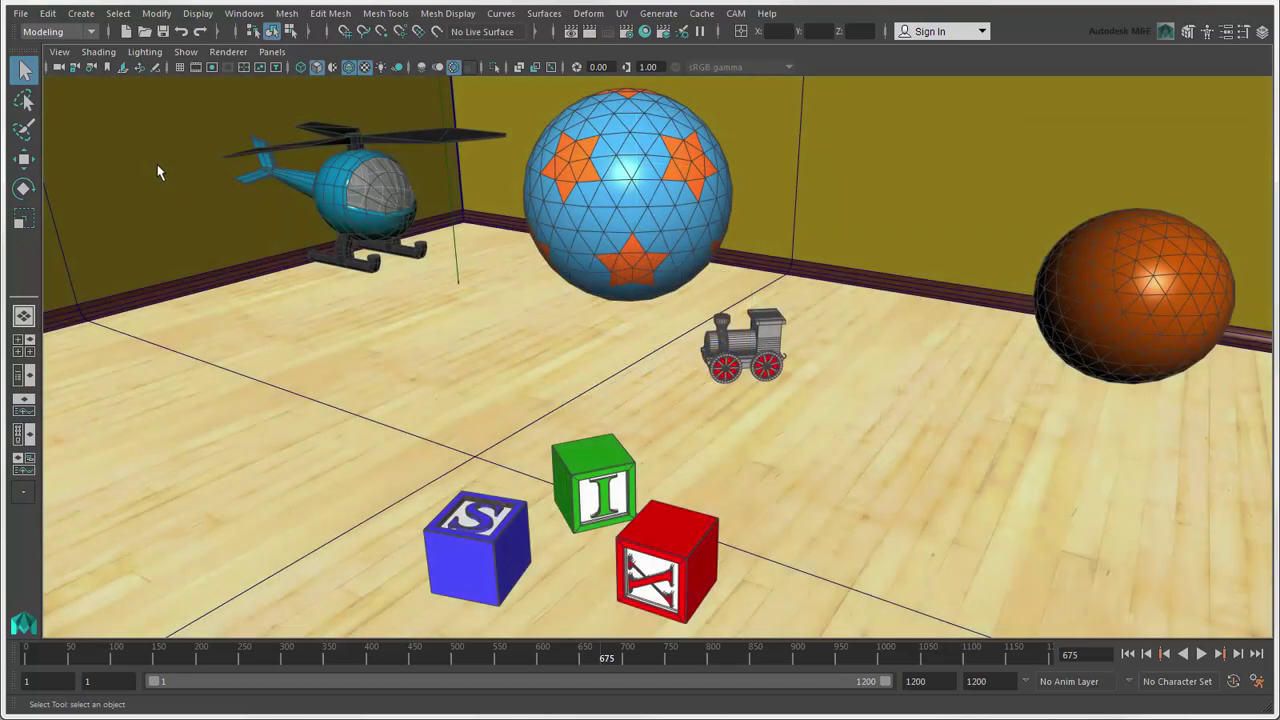
Open the persp camera's attributes from the Outliner, glancing at the front and side cameras
click(24, 375)
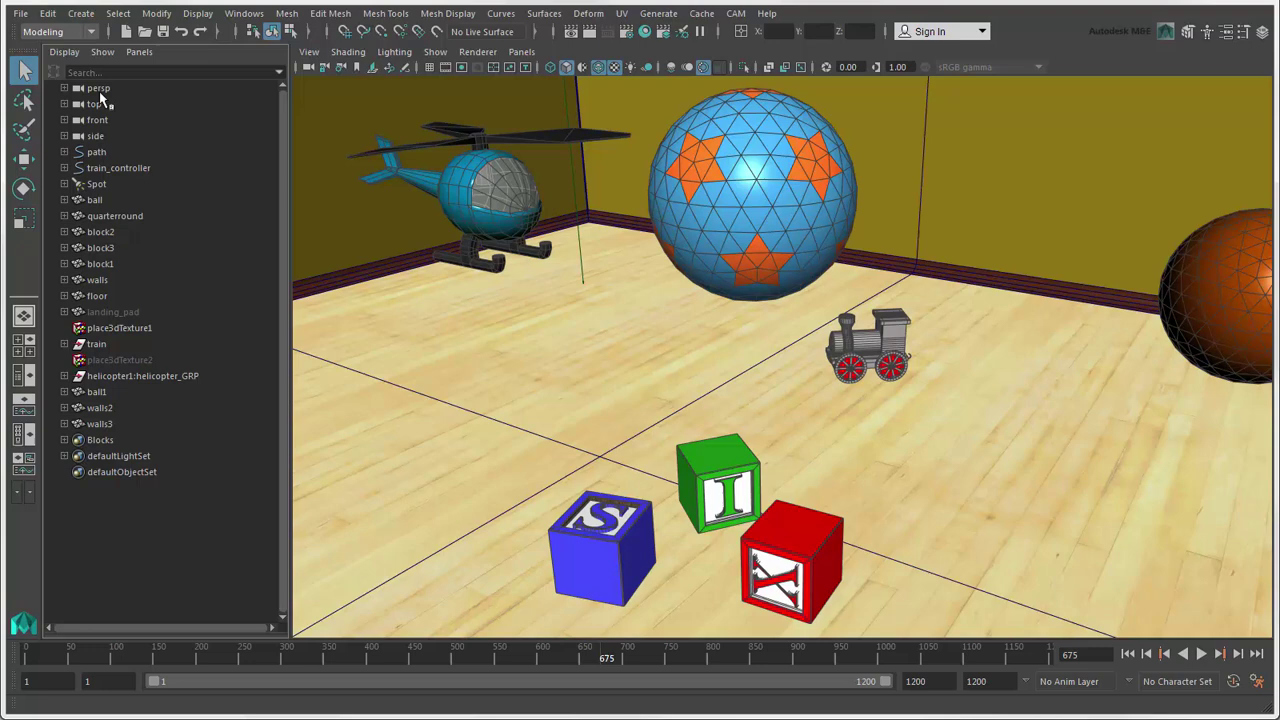
click(100, 89)
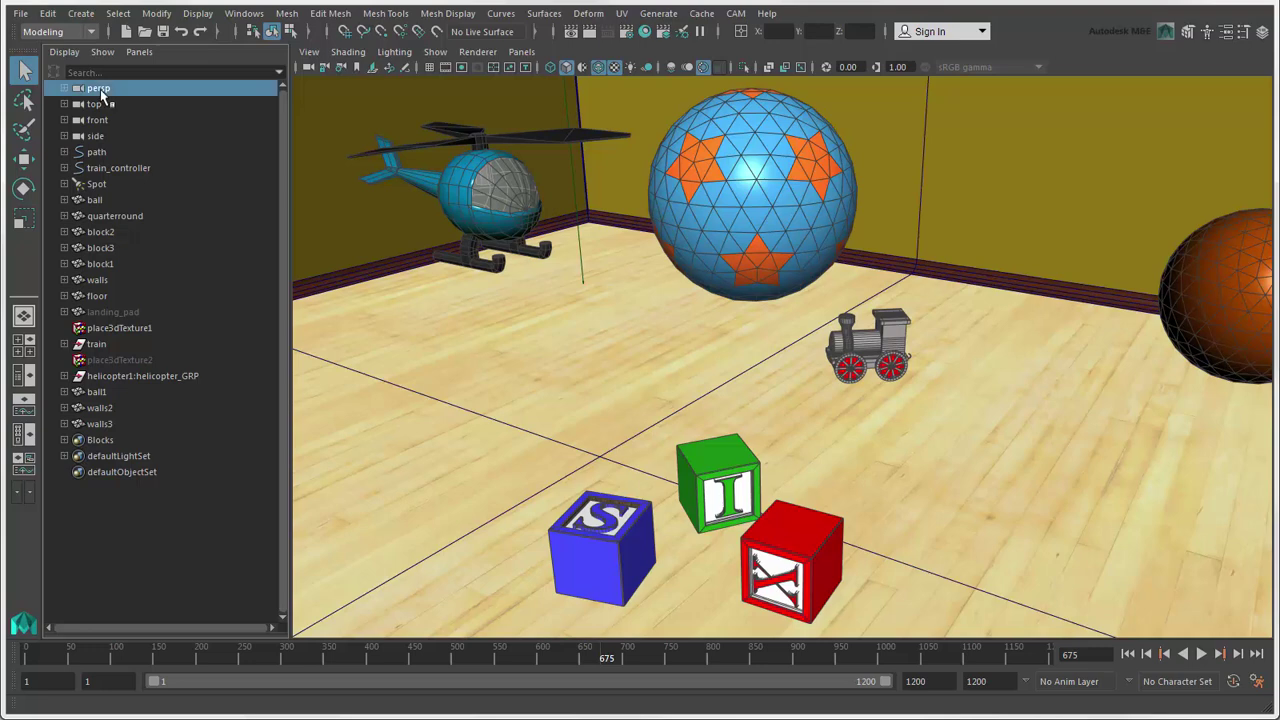
click(342, 70)
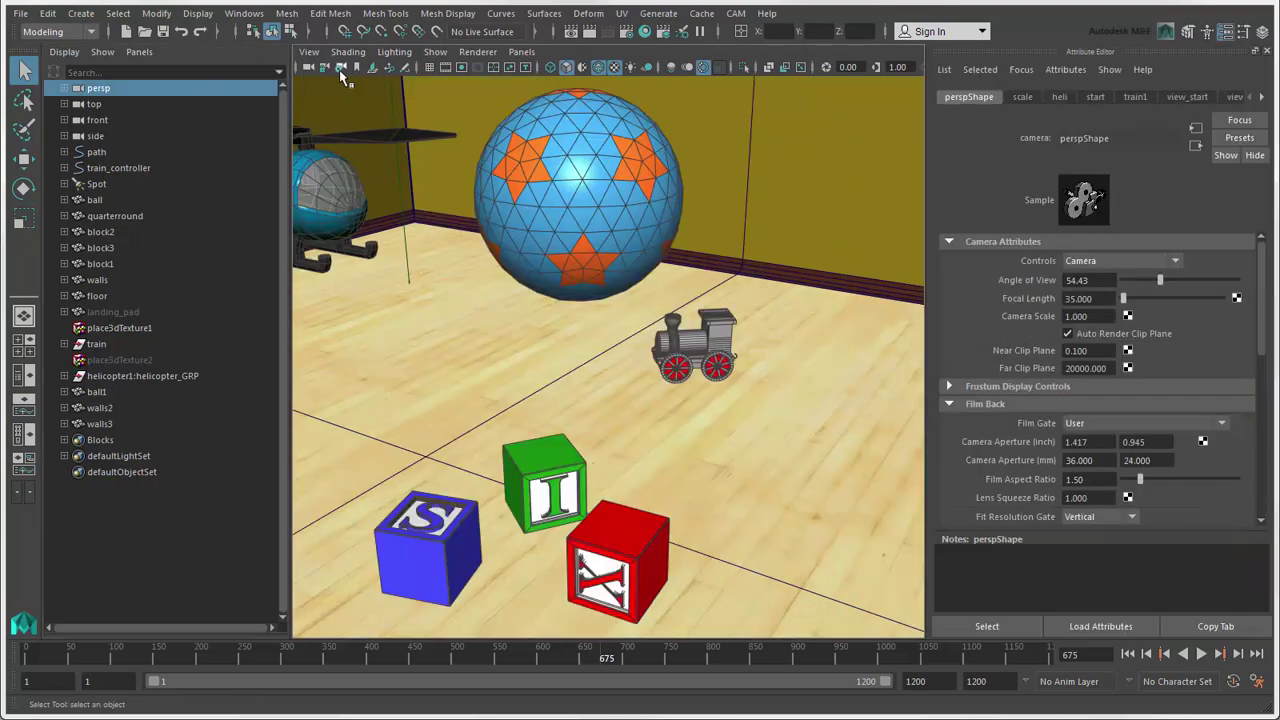
click(90, 106)
click(90, 120)
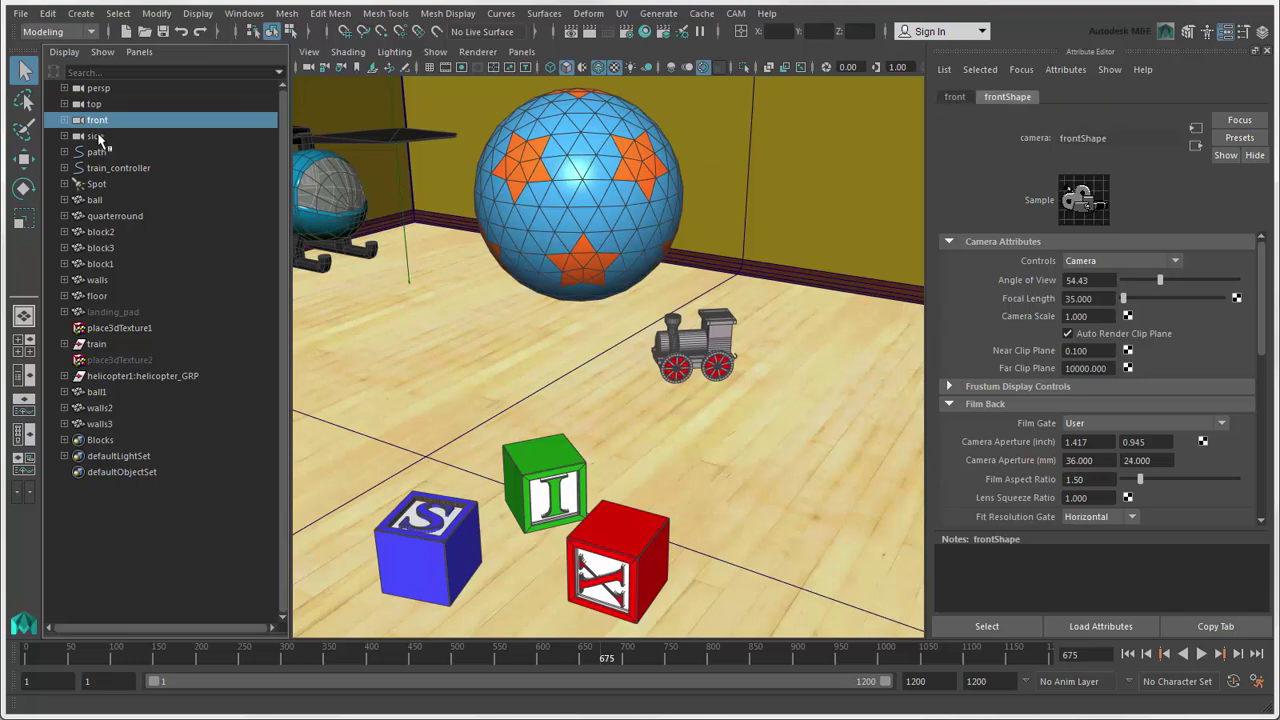
click(100, 136)
click(100, 92)
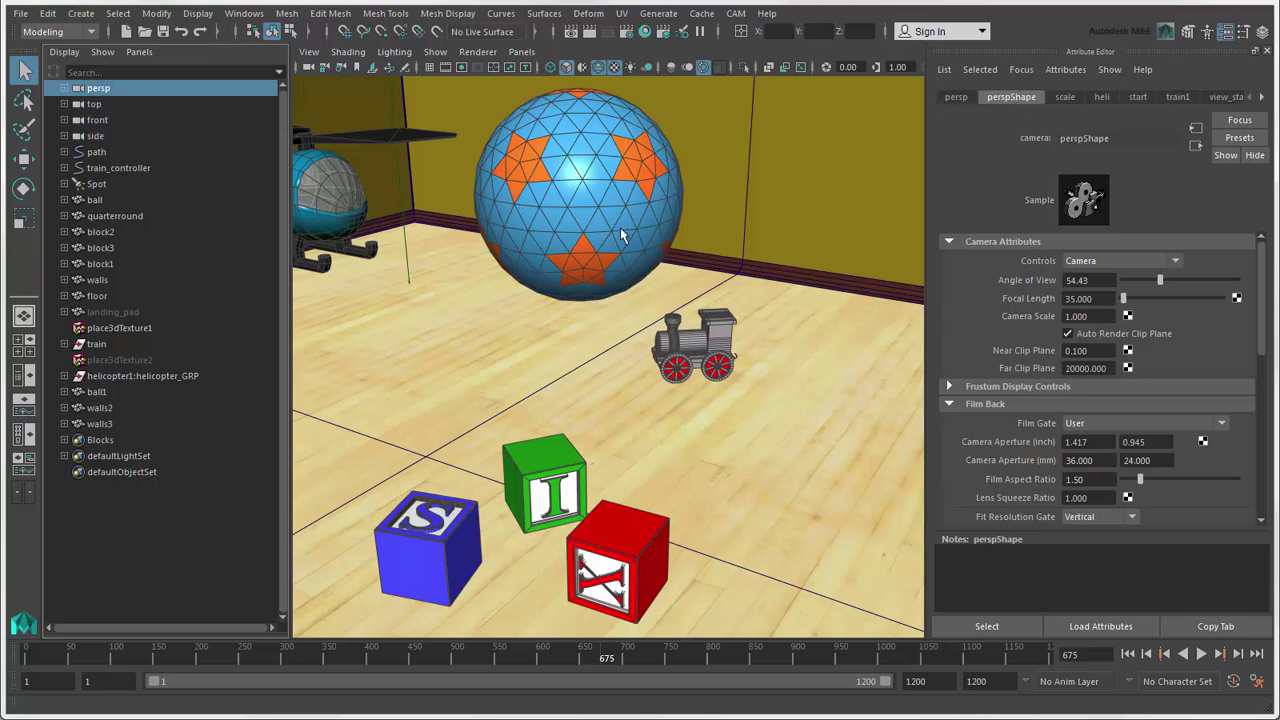
Change the persp camera's angle of view and move its focal length away from 35
drag(1160, 281, 1150, 289)
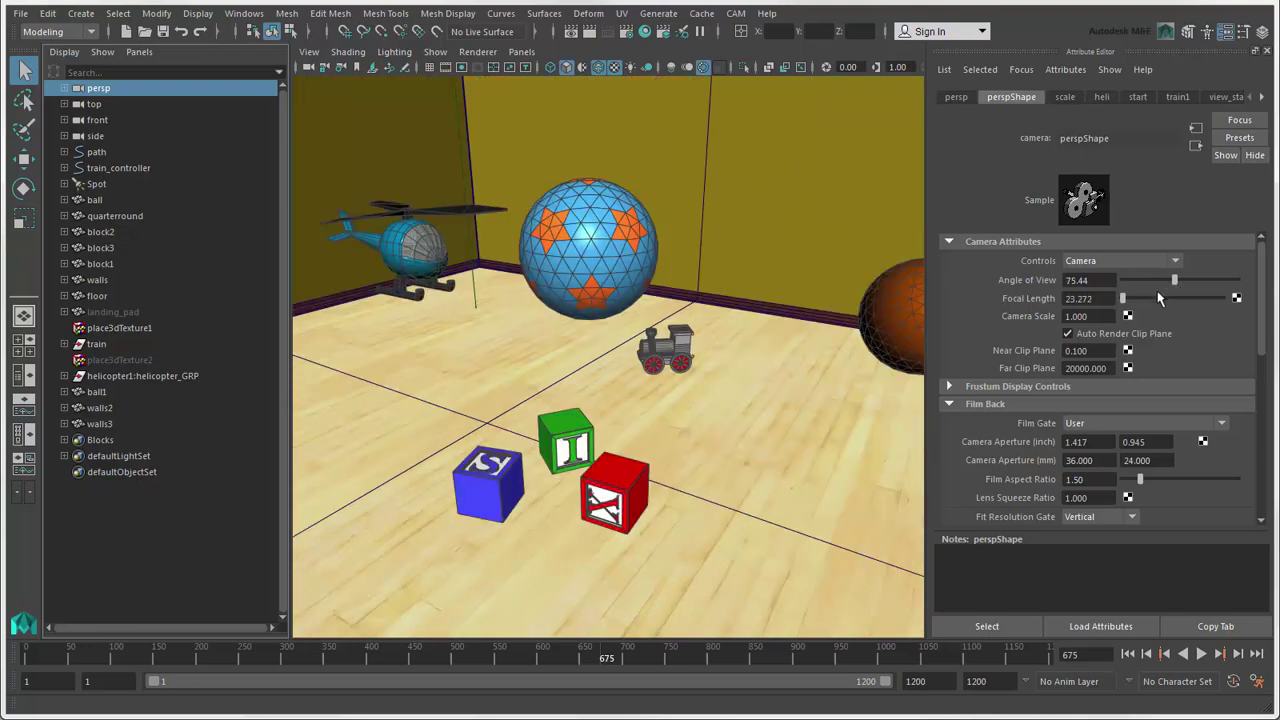
click(1124, 297)
drag(1124, 297, 1040, 280)
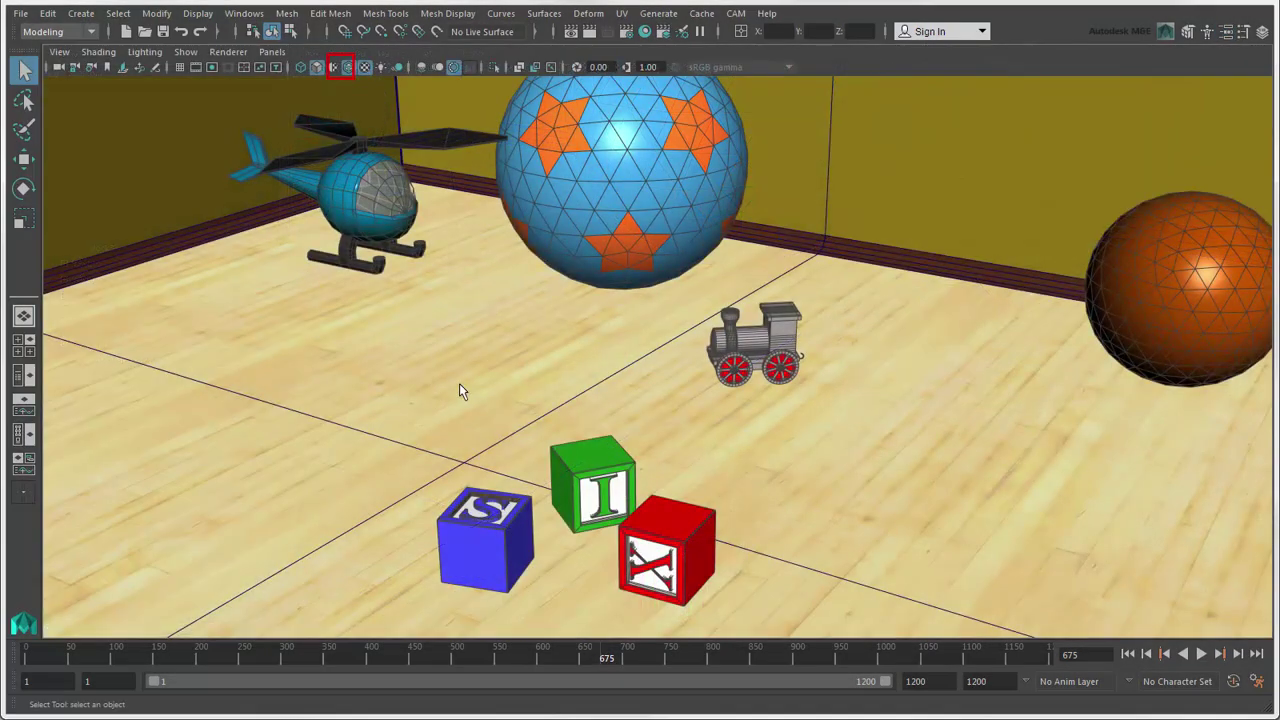
Render a test frame, close Render View, and preview the animation as a playblast
click(589, 33)
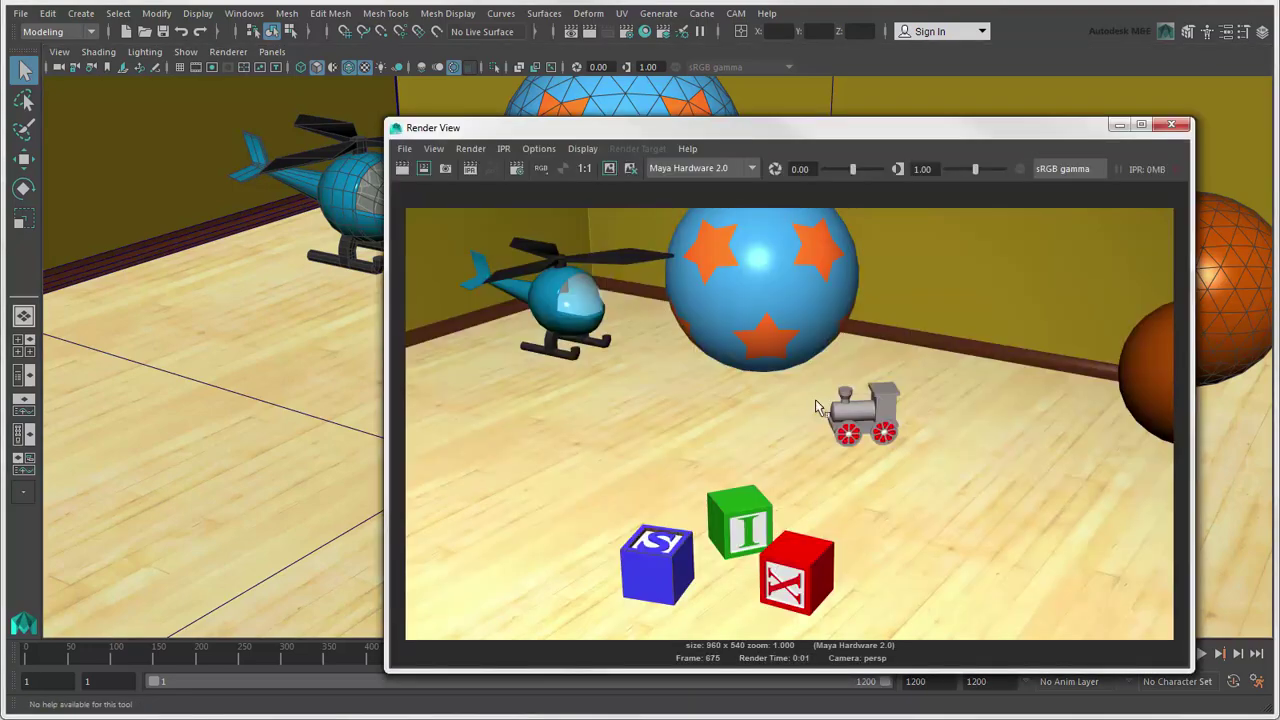
click(1171, 125)
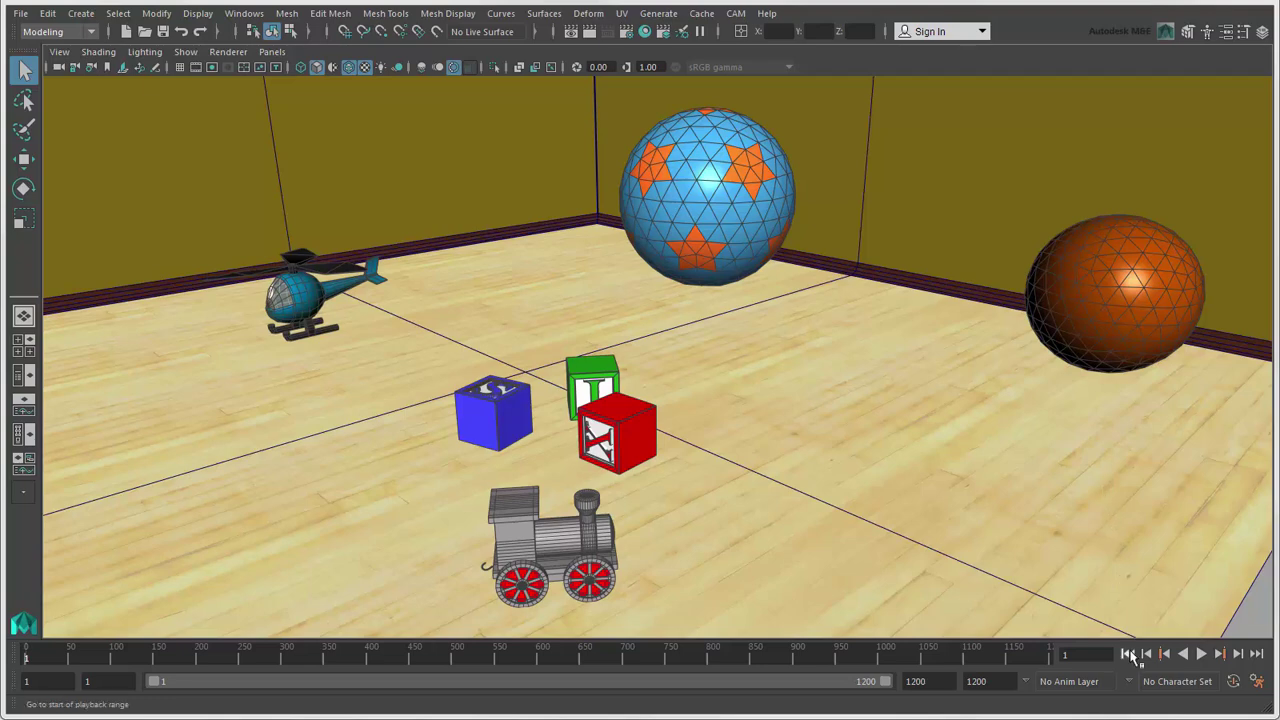
right_click(1130, 653)
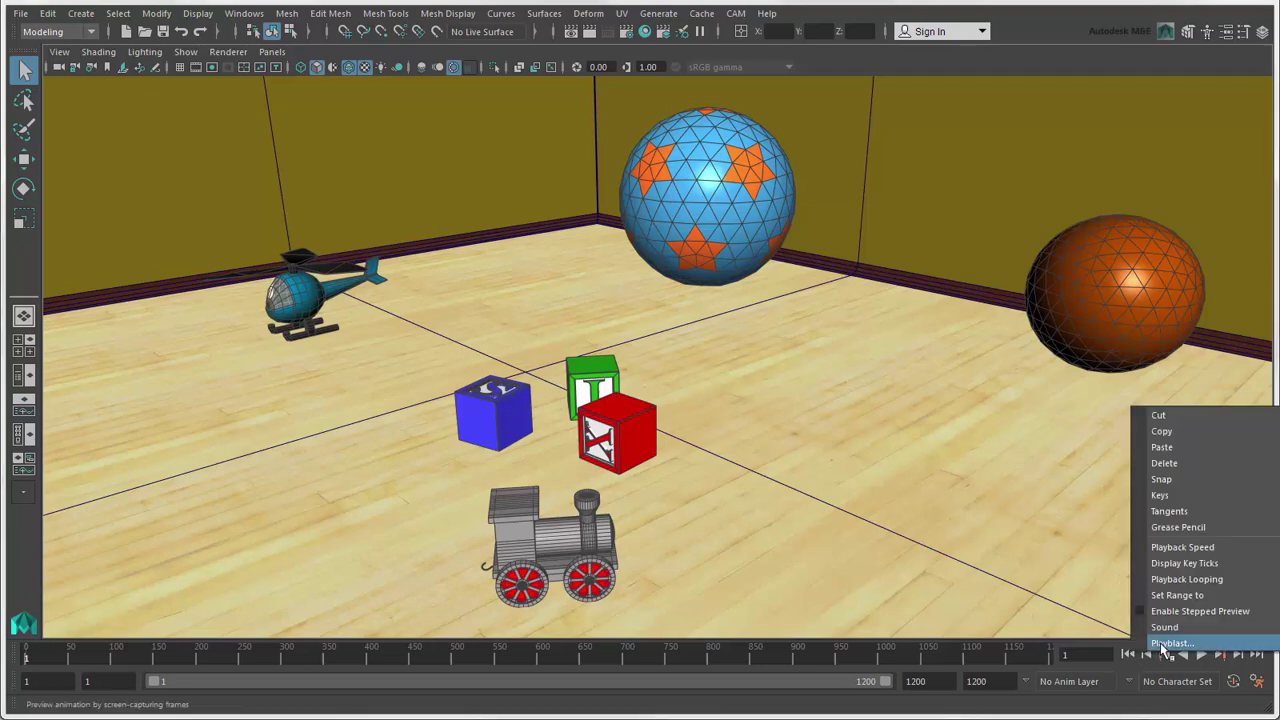
click(1168, 643)
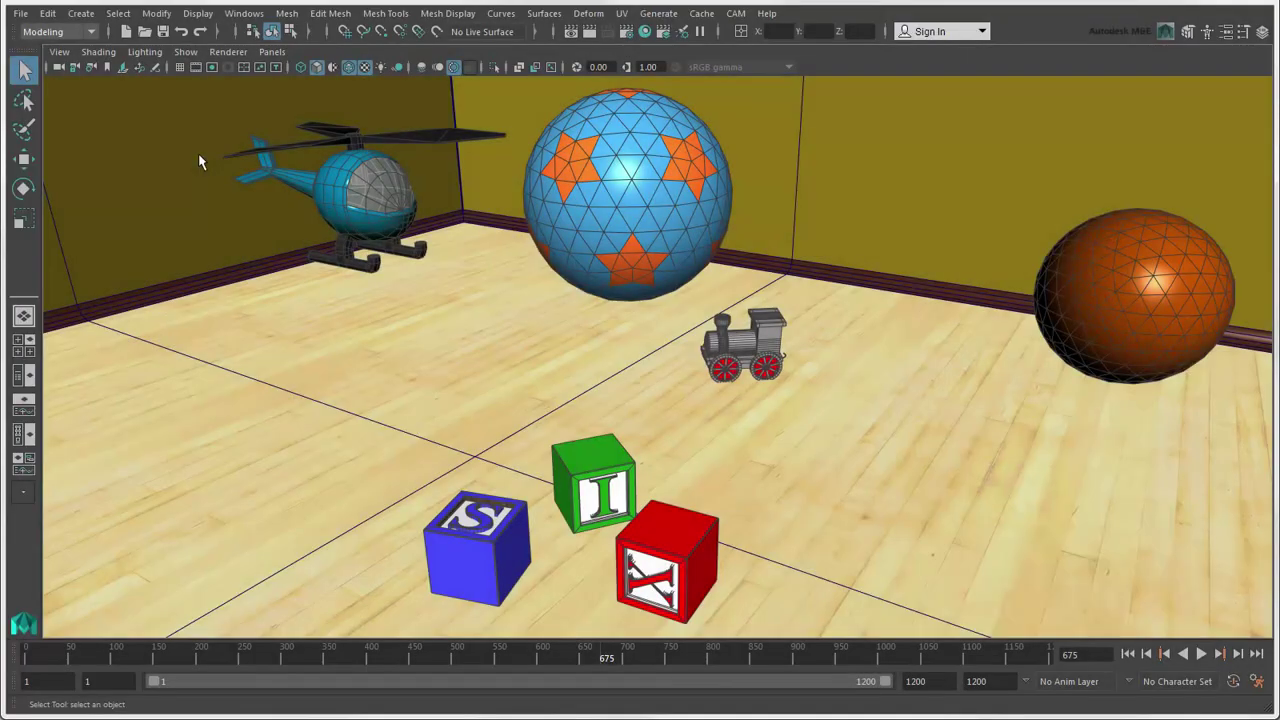
click(81, 13)
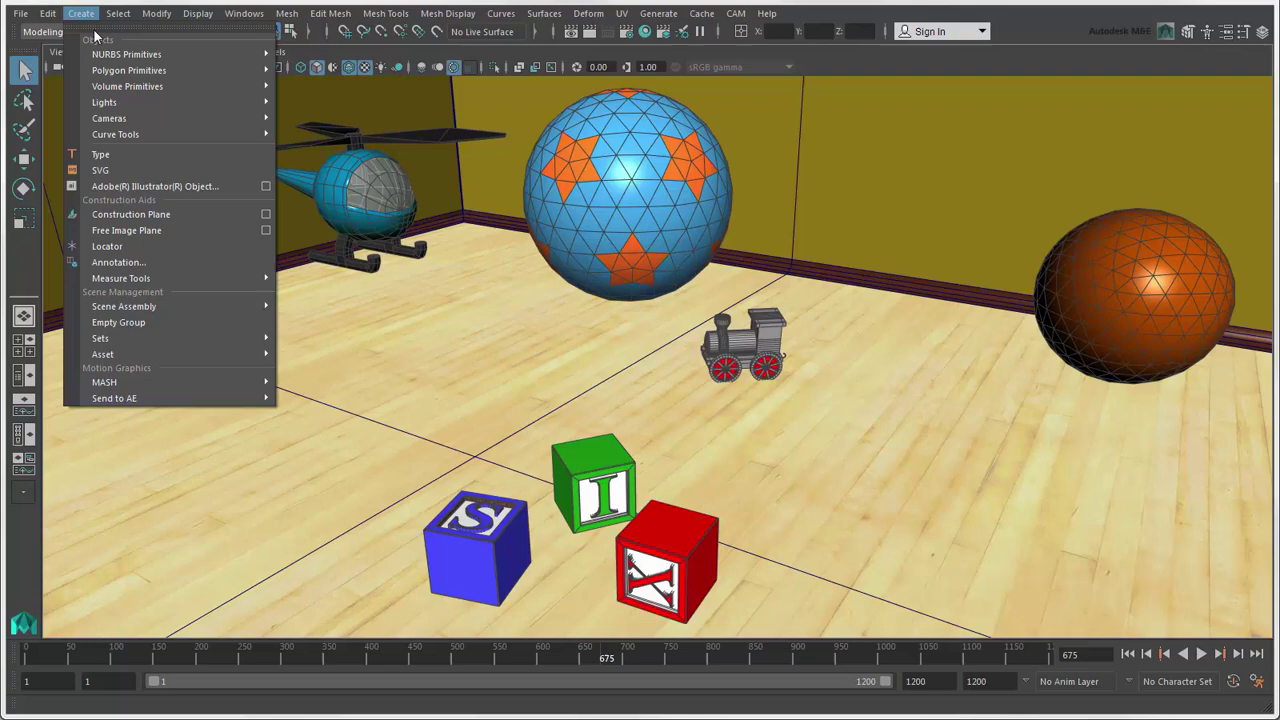
mouse_move(149, 118)
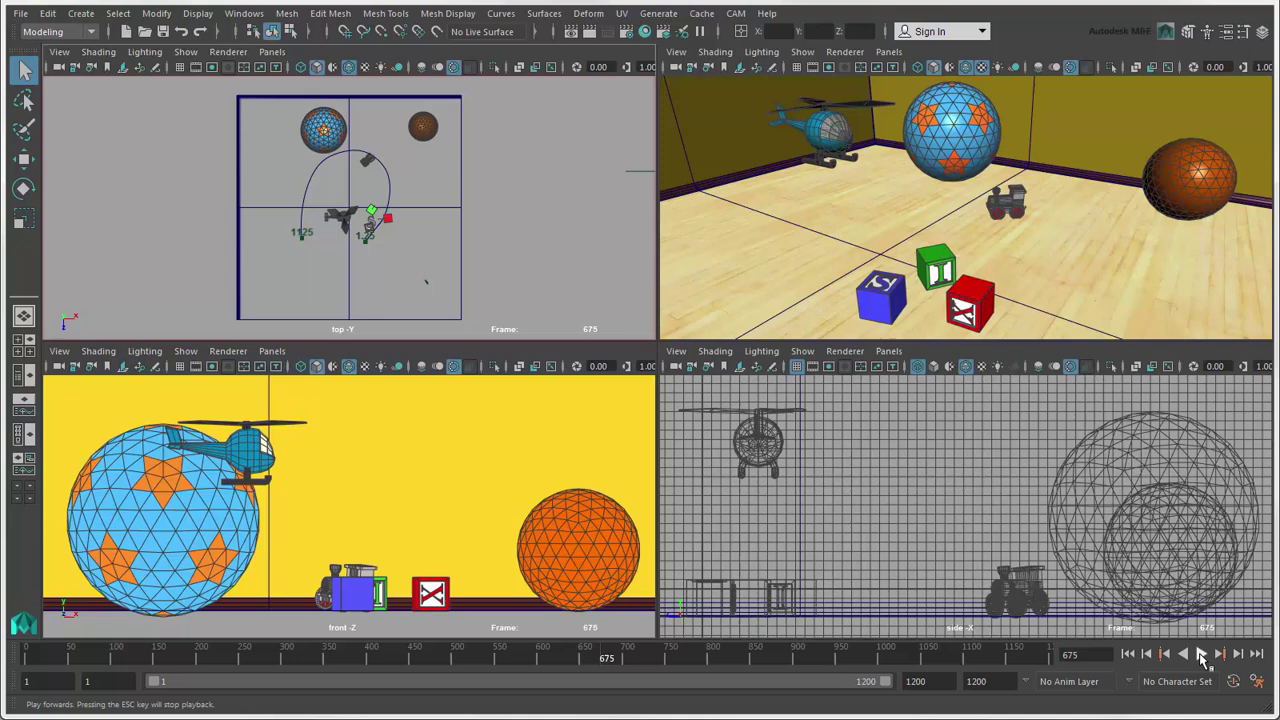
Play the animation forward to frame 1195, stop it, and bring up Animation Preferences
click(1201, 655)
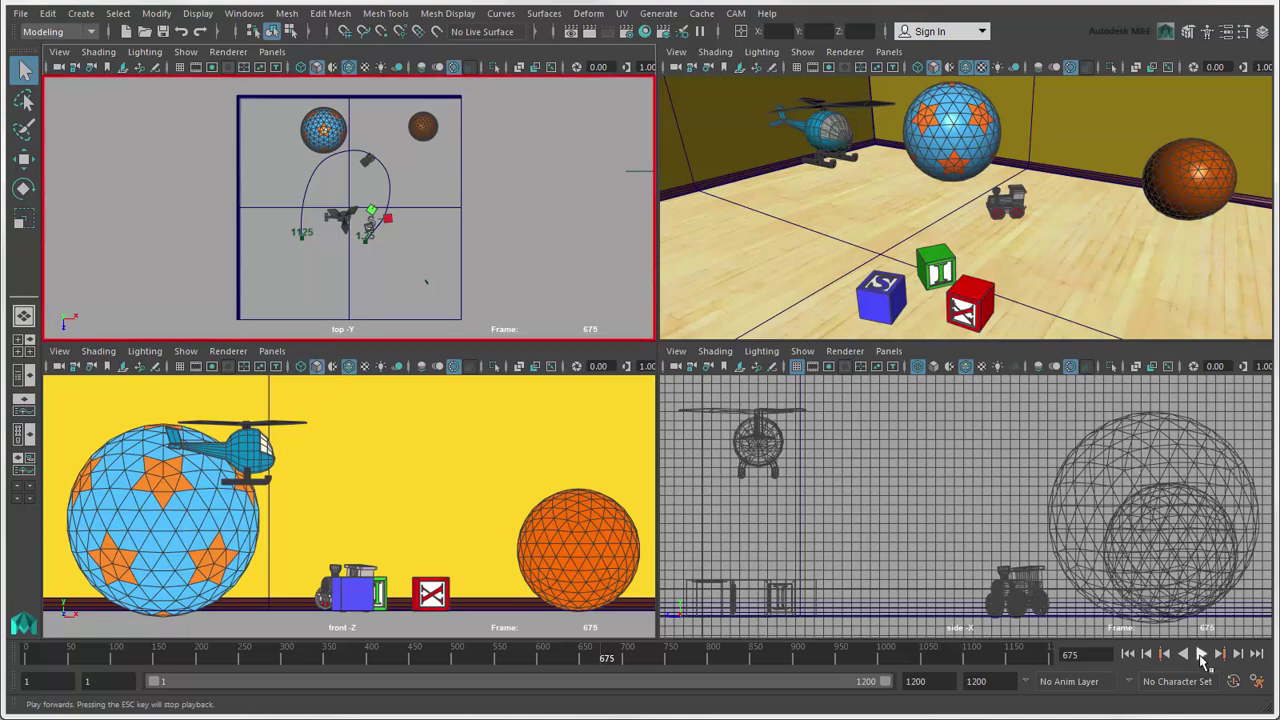
click(1201, 655)
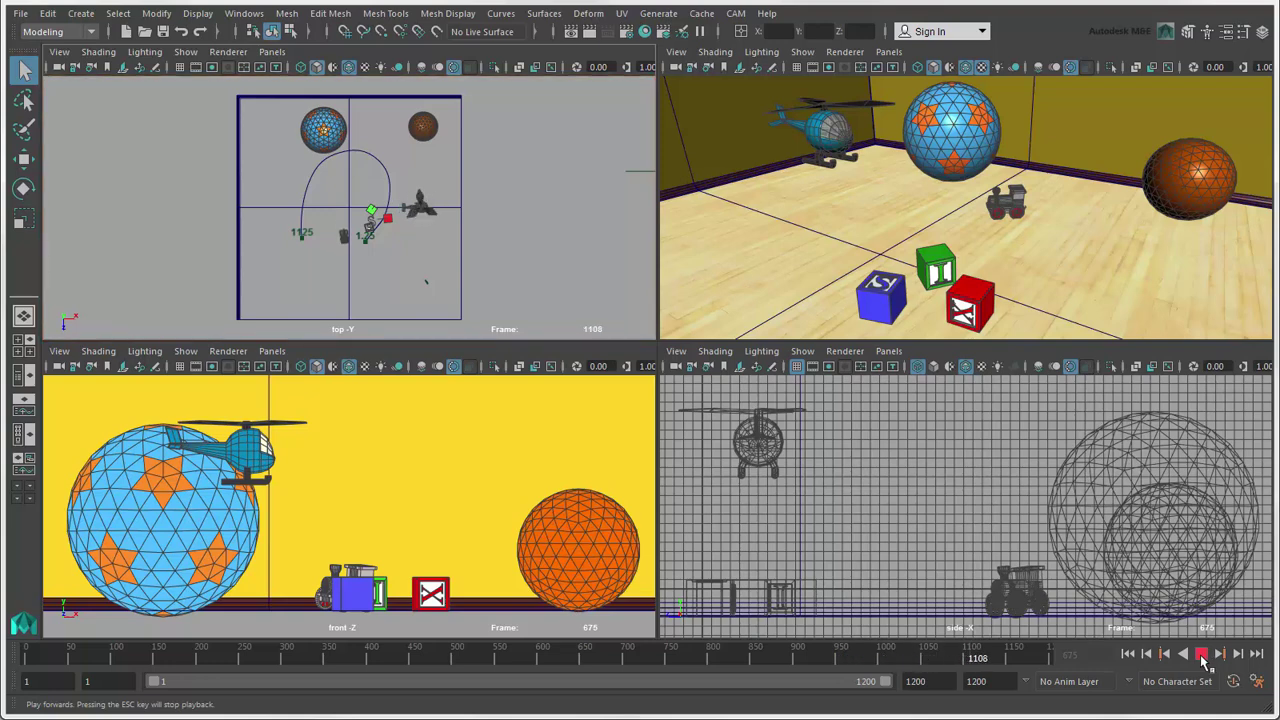
click(1201, 655)
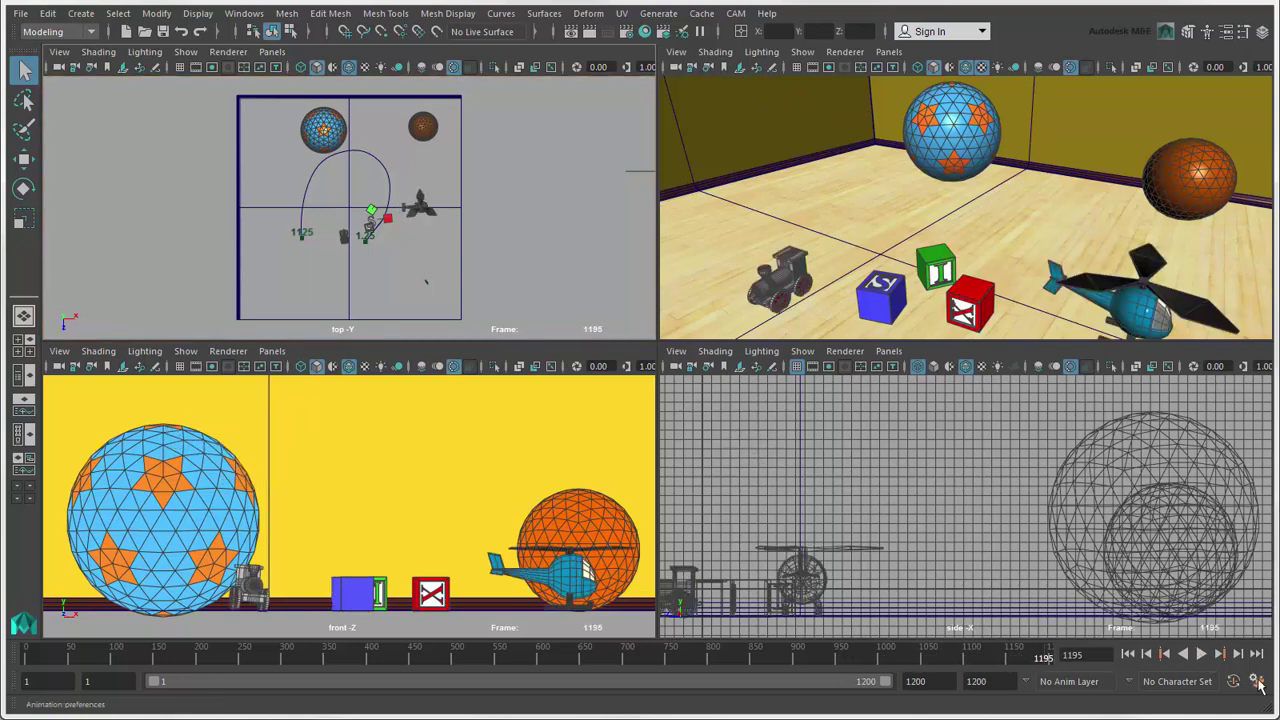
click(1258, 684)
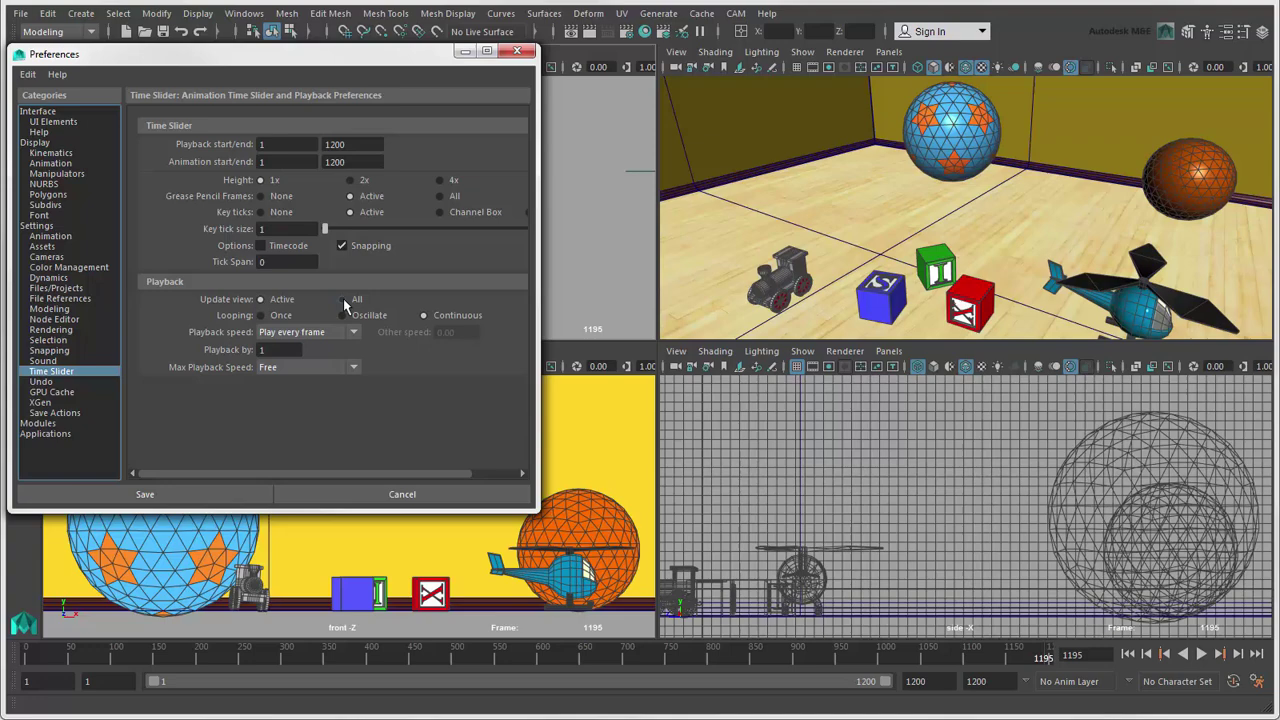
Set Update view to All in Time Slider preferences, close the dialog, and replay the animation
click(343, 299)
click(463, 53)
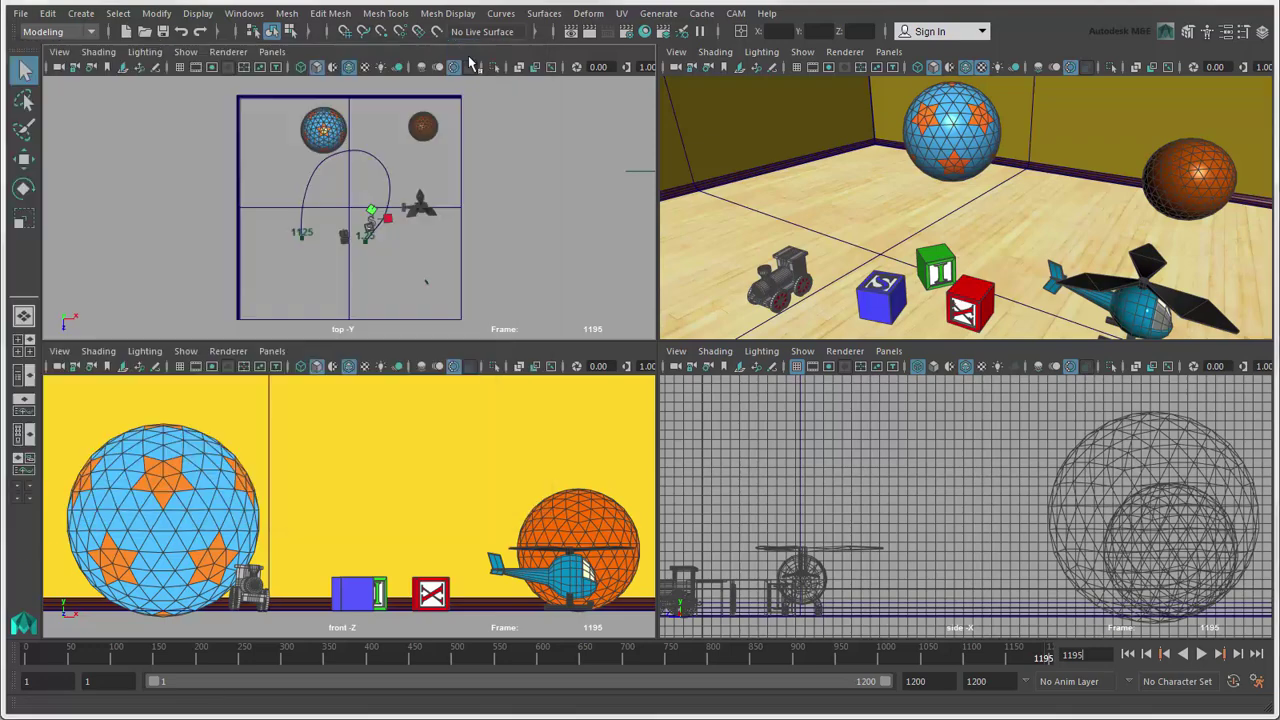
key(alt+v)
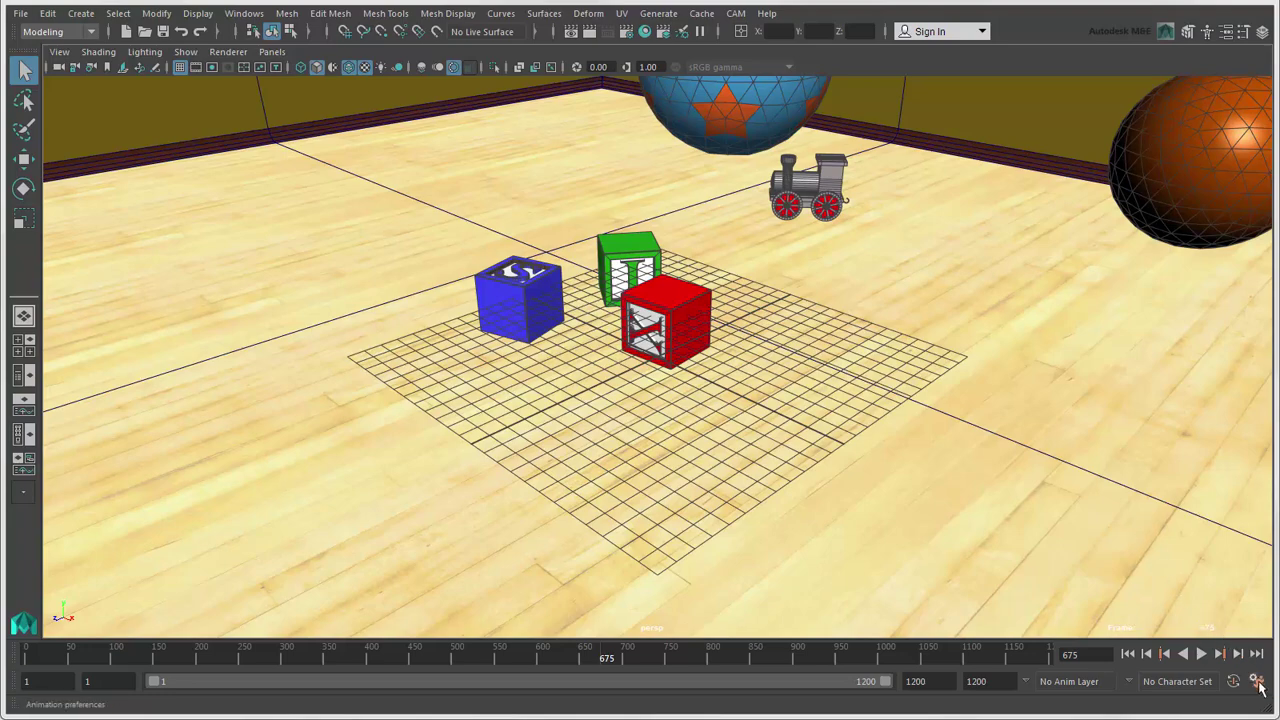
In Display preferences, toggle View axis off and back on, and Origin axis on and off
click(1257, 680)
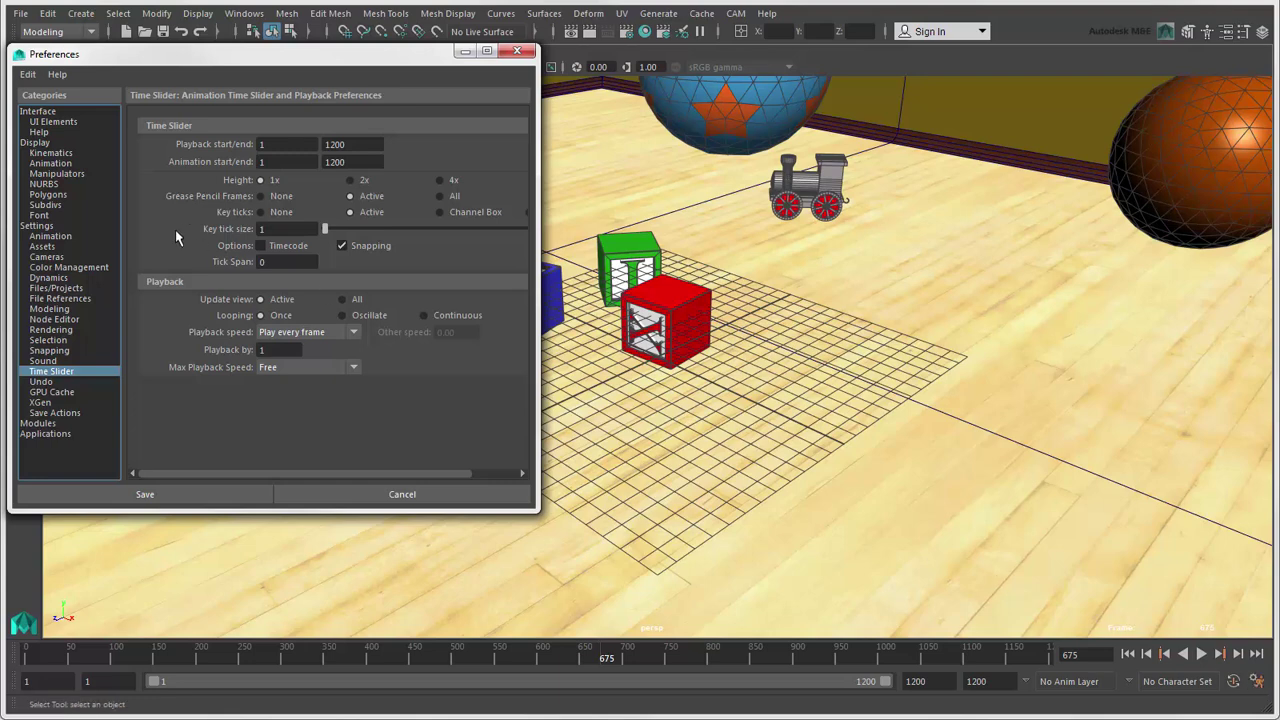
click(30, 143)
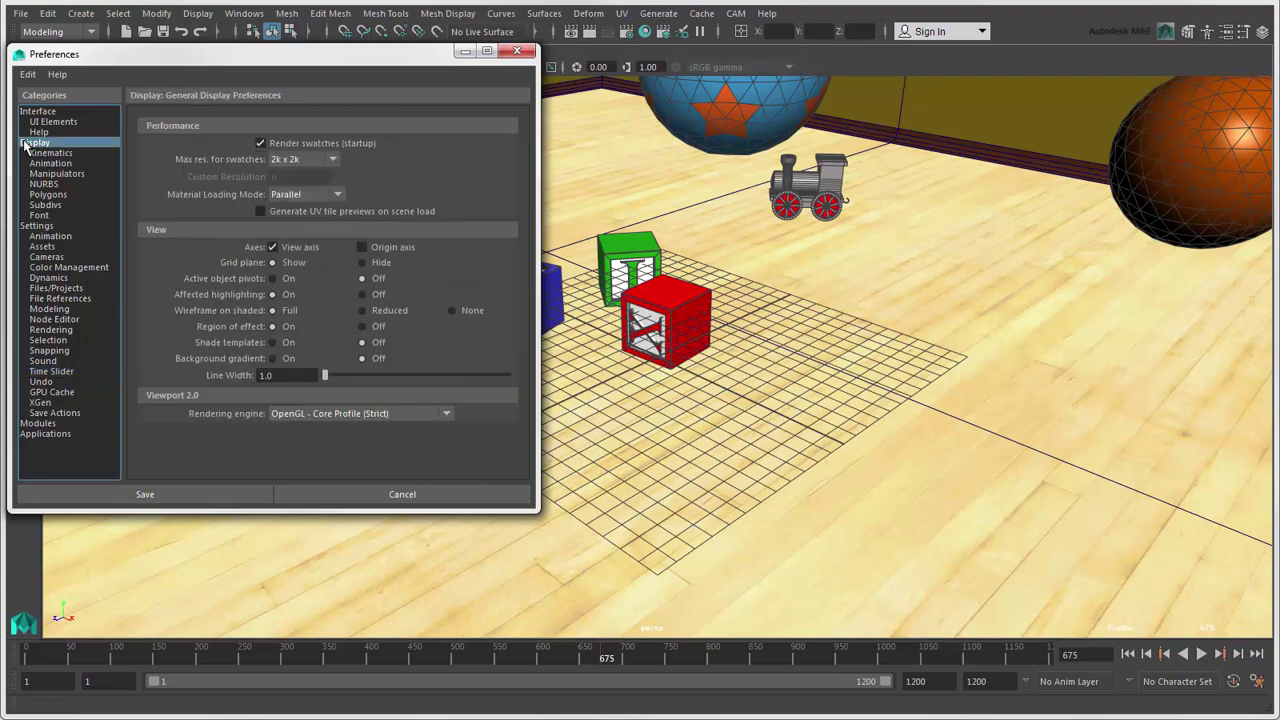
click(272, 247)
click(272, 247)
click(362, 247)
scroll(638, 404, up, 5)
scroll(638, 404, down, 5)
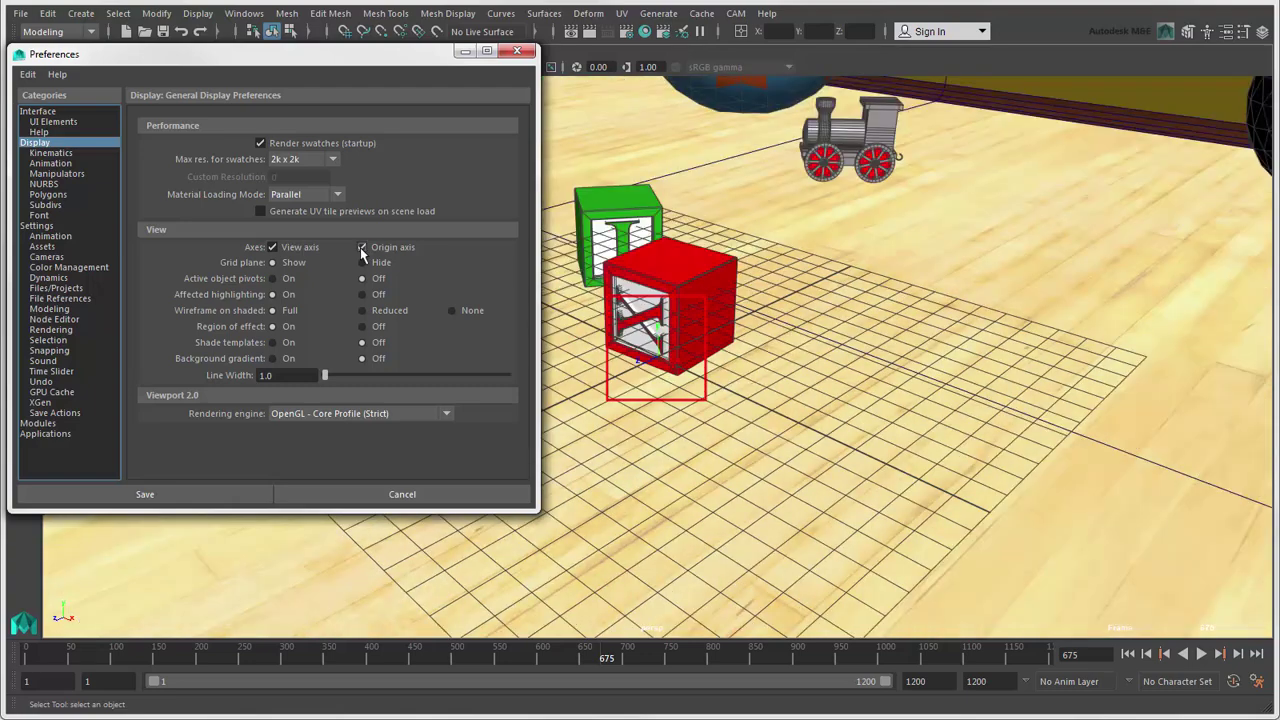
click(362, 247)
Hide and reshow the grid plane, turn Background gradient on then off, and save the preferences
click(362, 262)
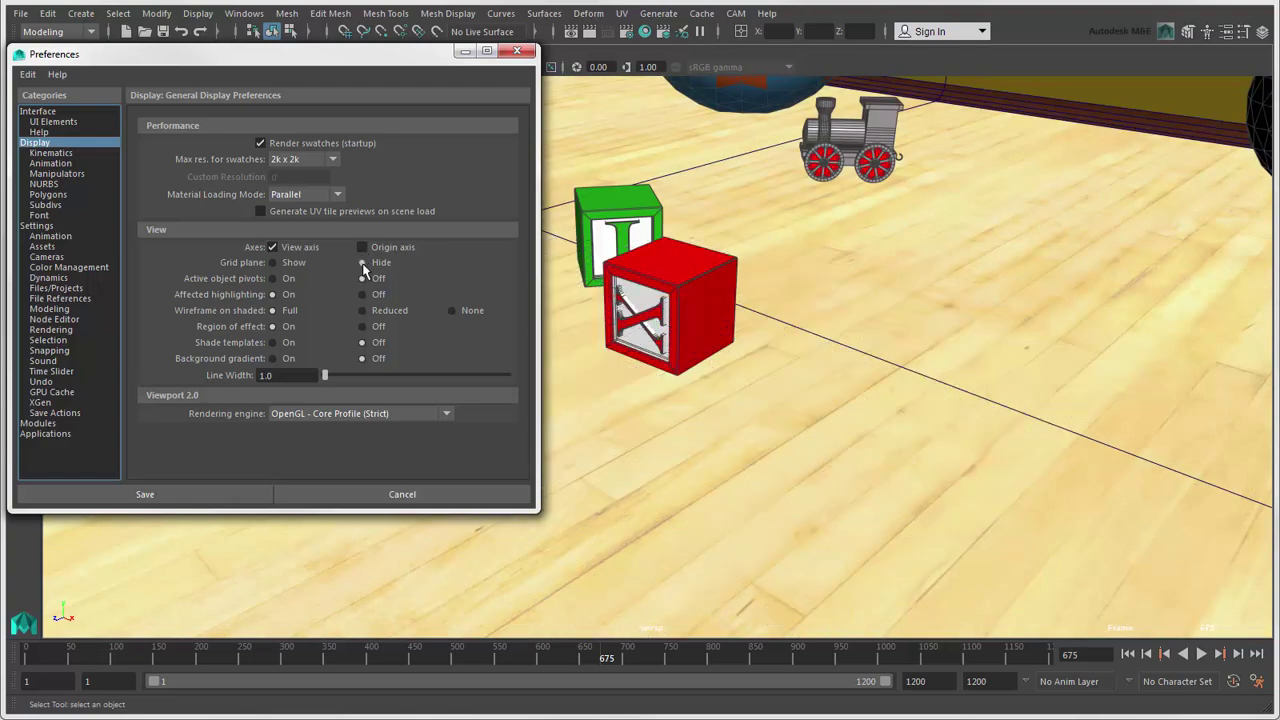
click(271, 263)
scroll(610, 310, down, 5)
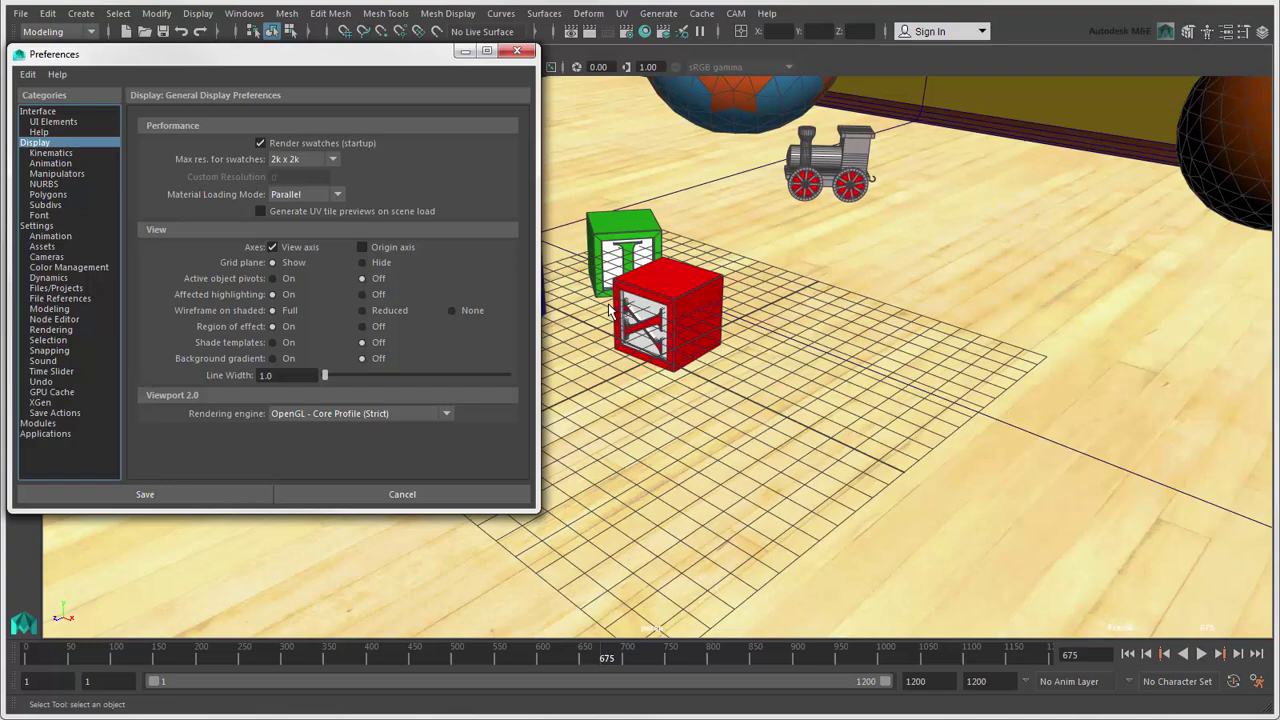
scroll(610, 310, down, 2)
click(272, 358)
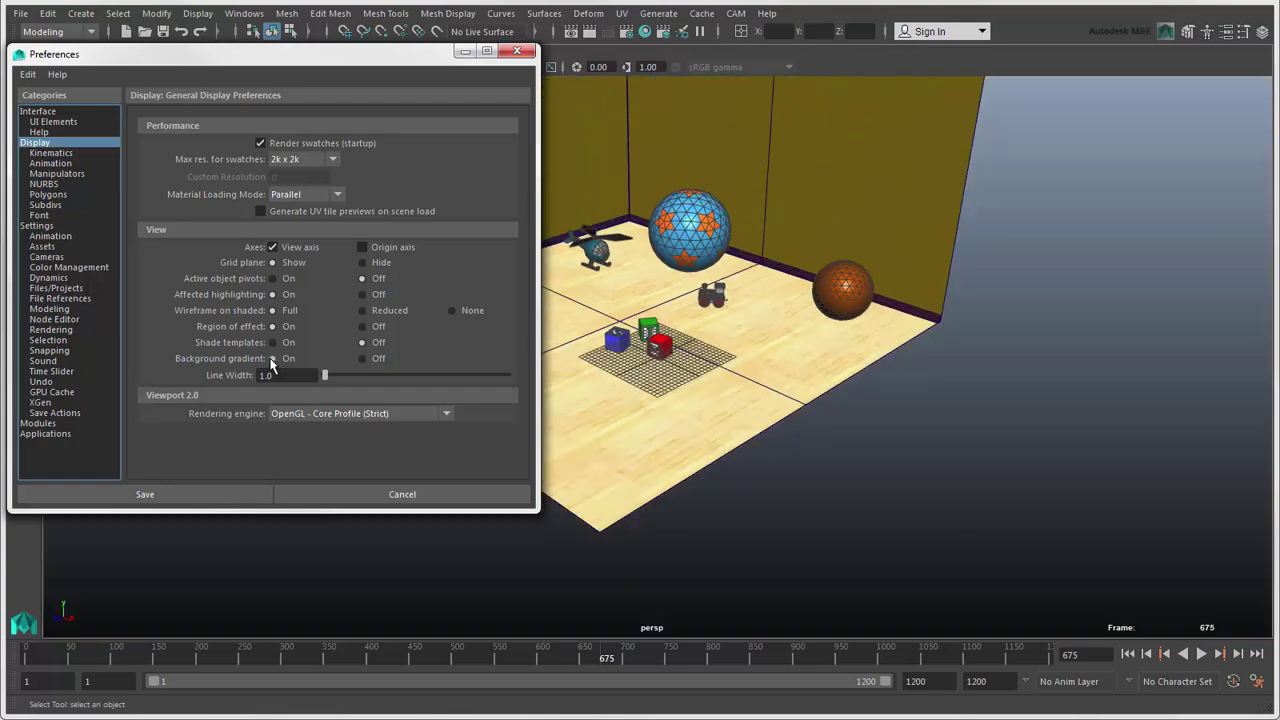
click(363, 358)
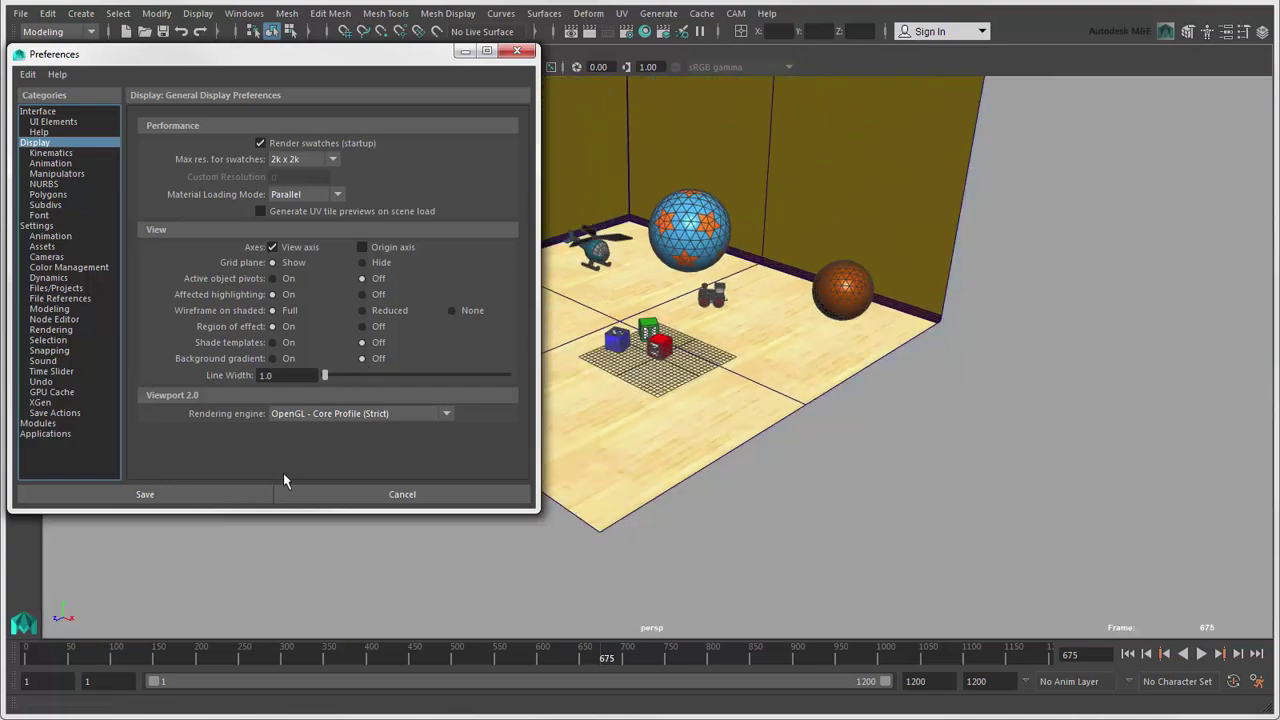
click(252, 494)
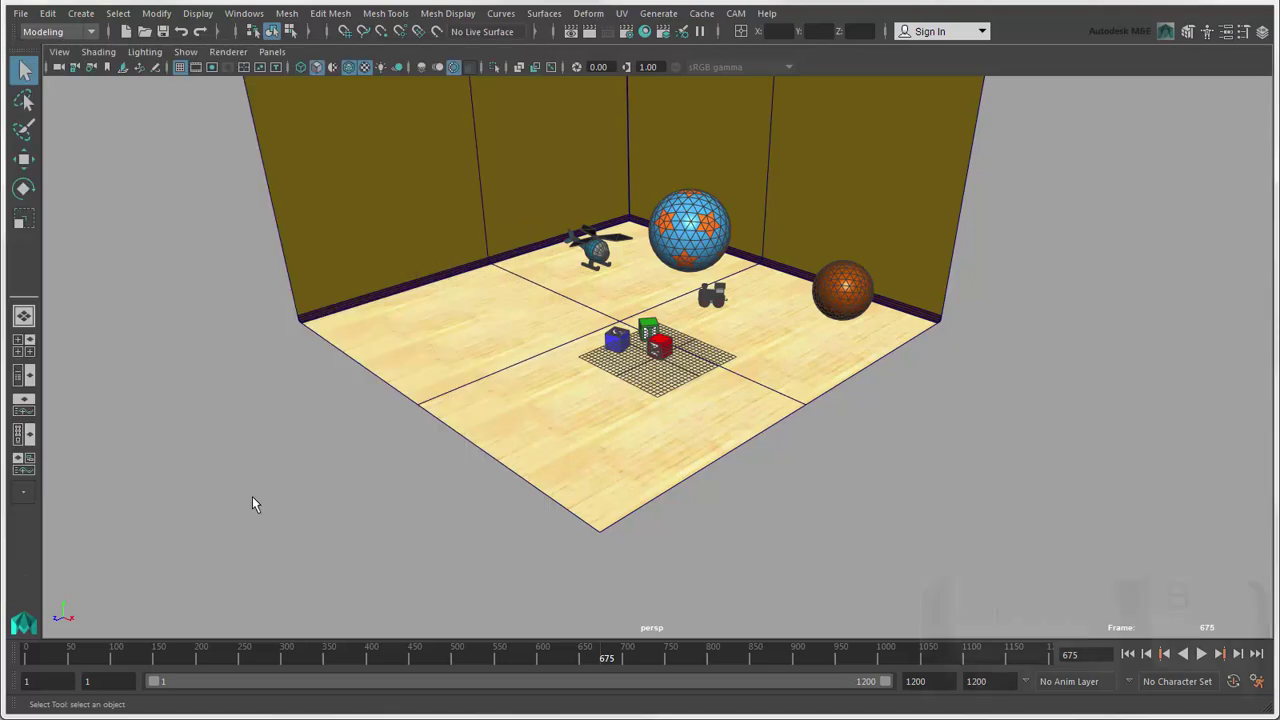
Cycle the viewport background styles with Alt+B, ending on solid black
key(alt+b)
key(alt+b)
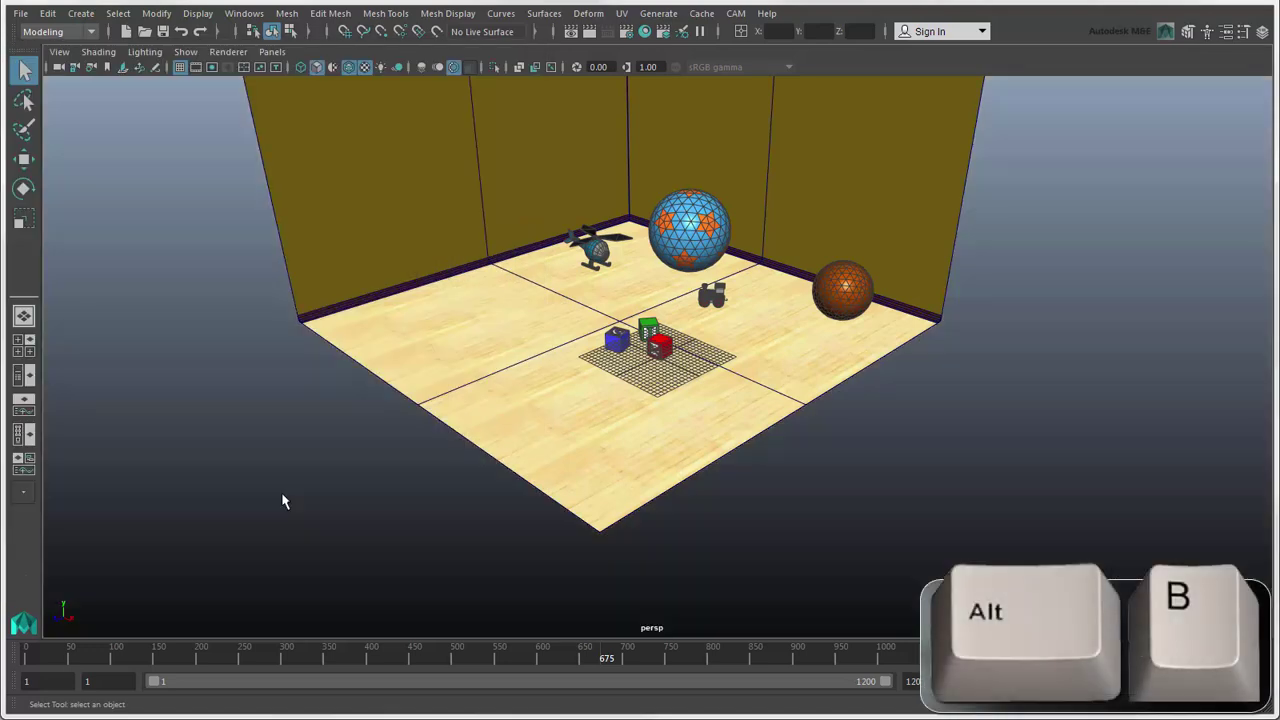
key(alt+b)
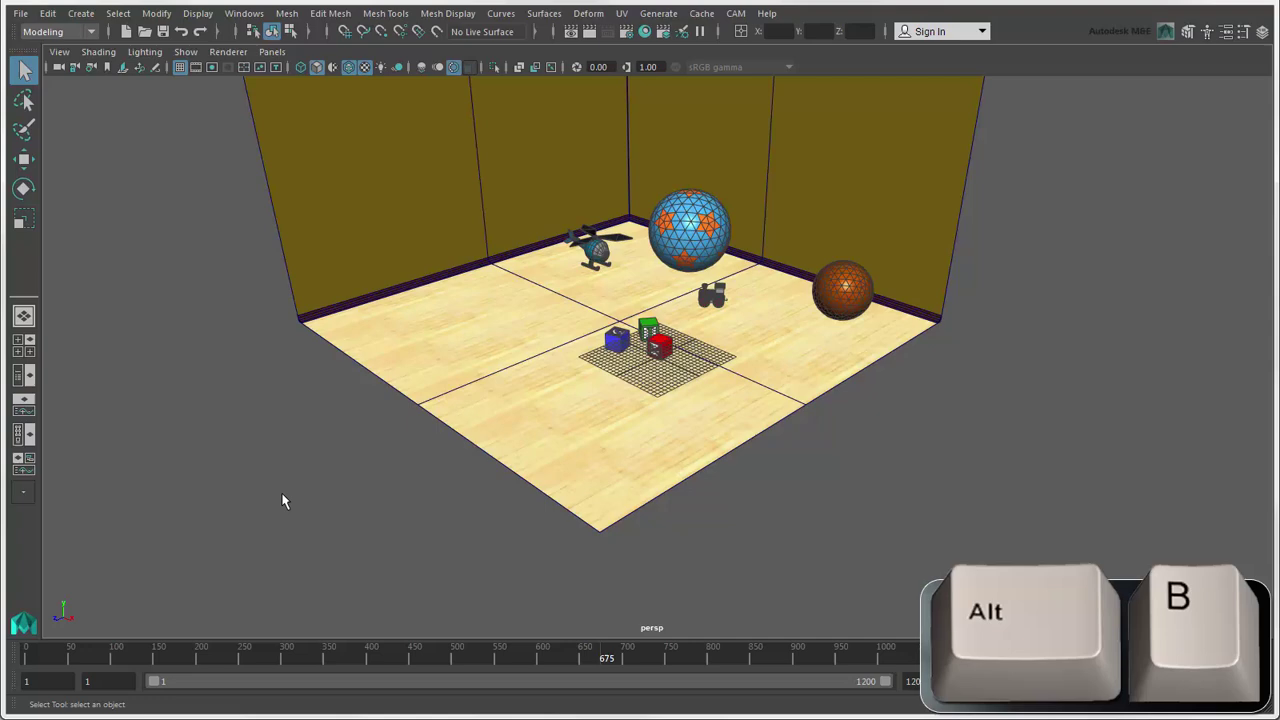
key(alt+b)
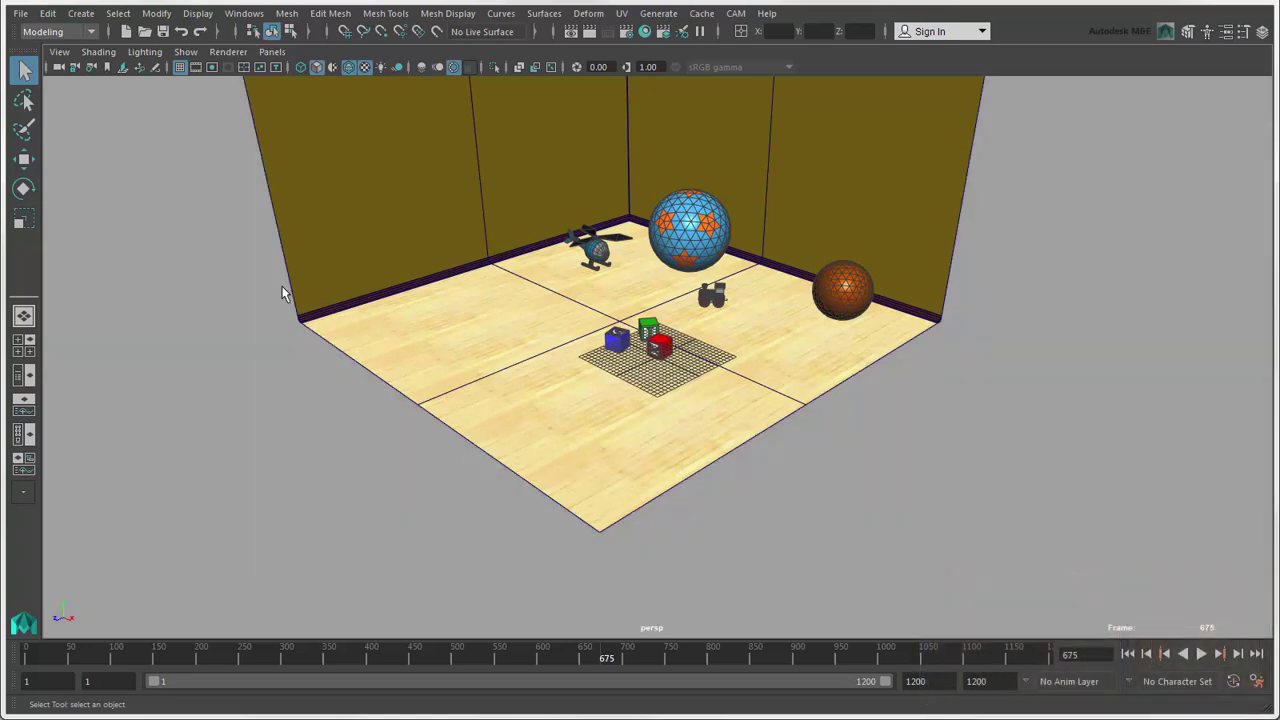
Set the 3D Views background colour to teal (hue about 170) in Color Settings
click(245, 17)
mouse_move(345, 136)
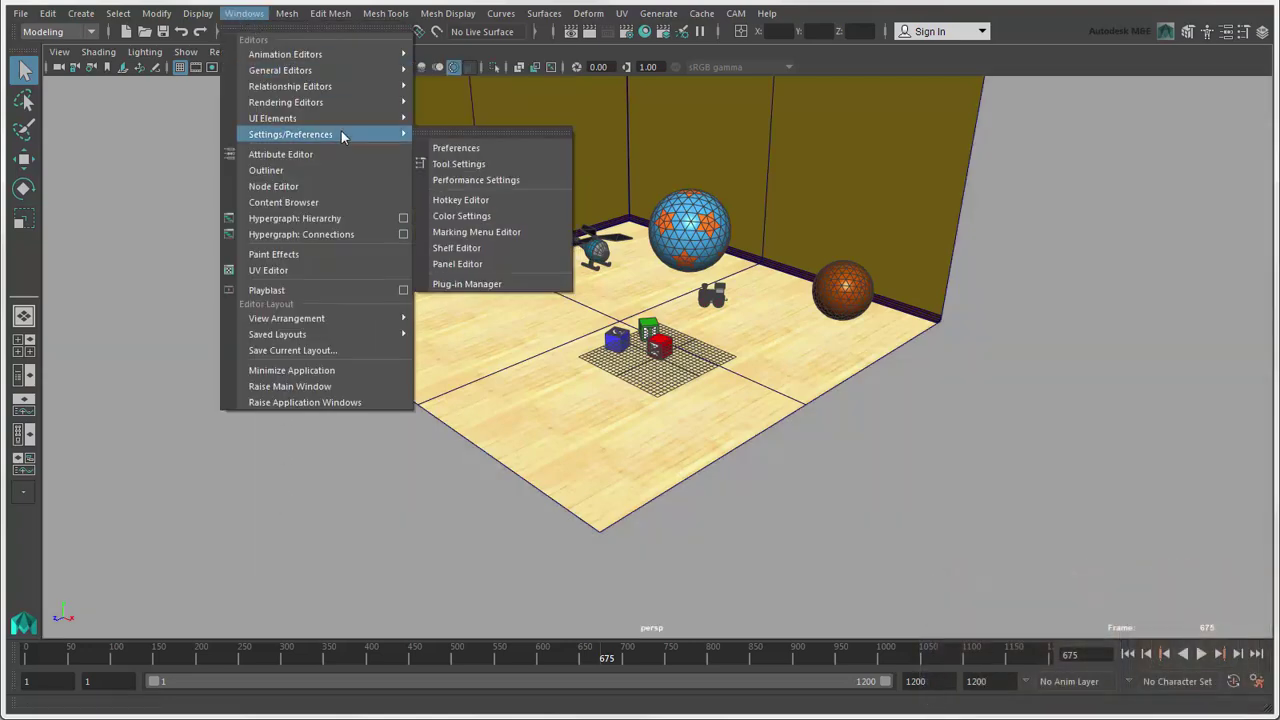
click(519, 216)
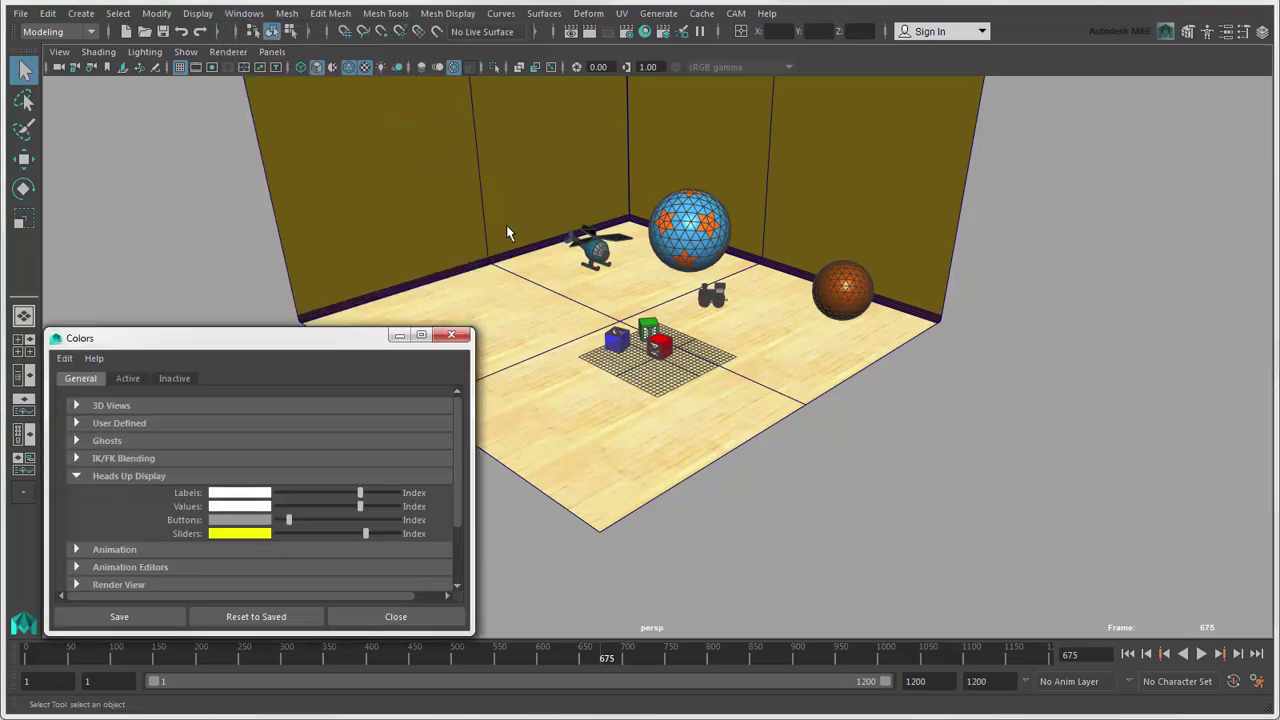
click(76, 406)
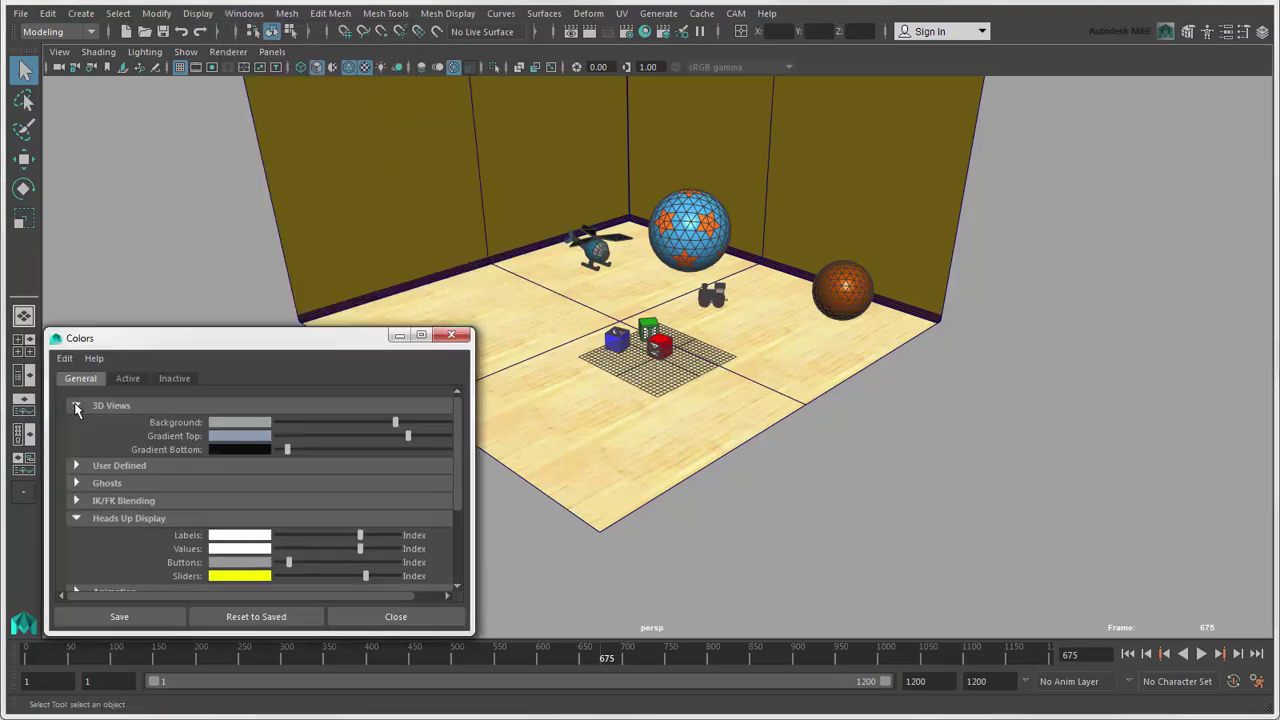
click(243, 421)
click(218, 465)
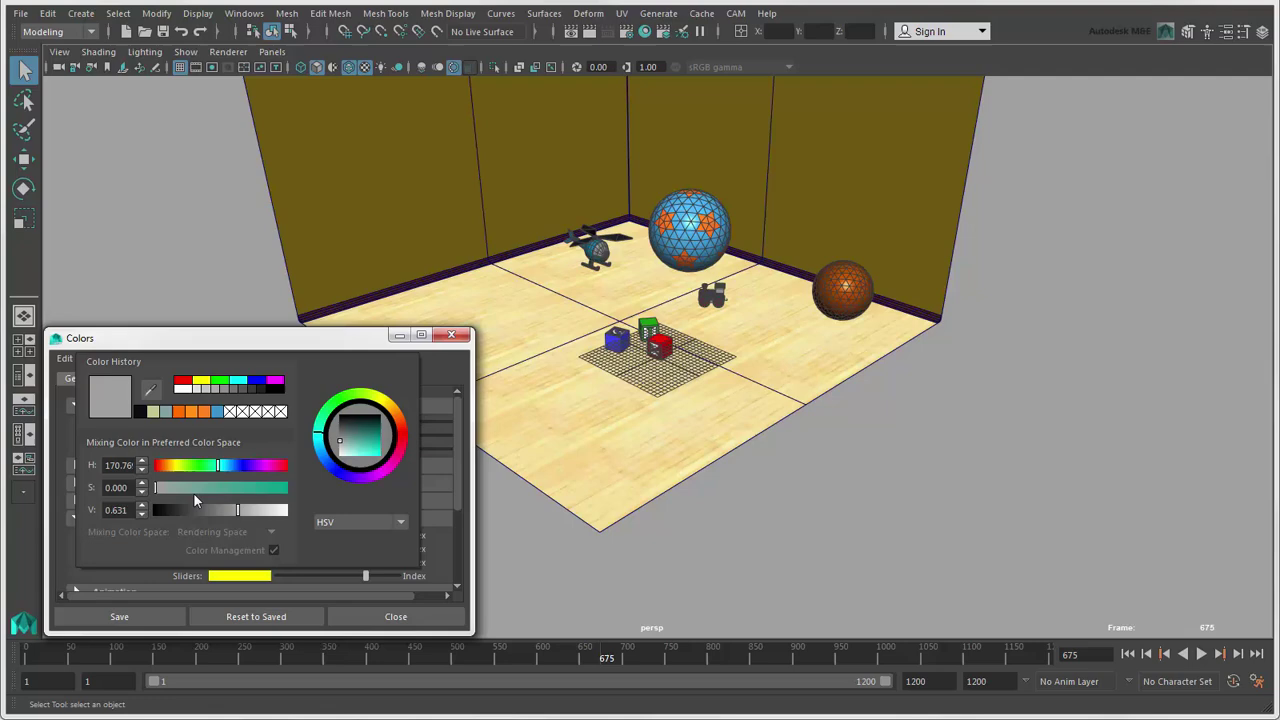
drag(193, 492, 245, 513)
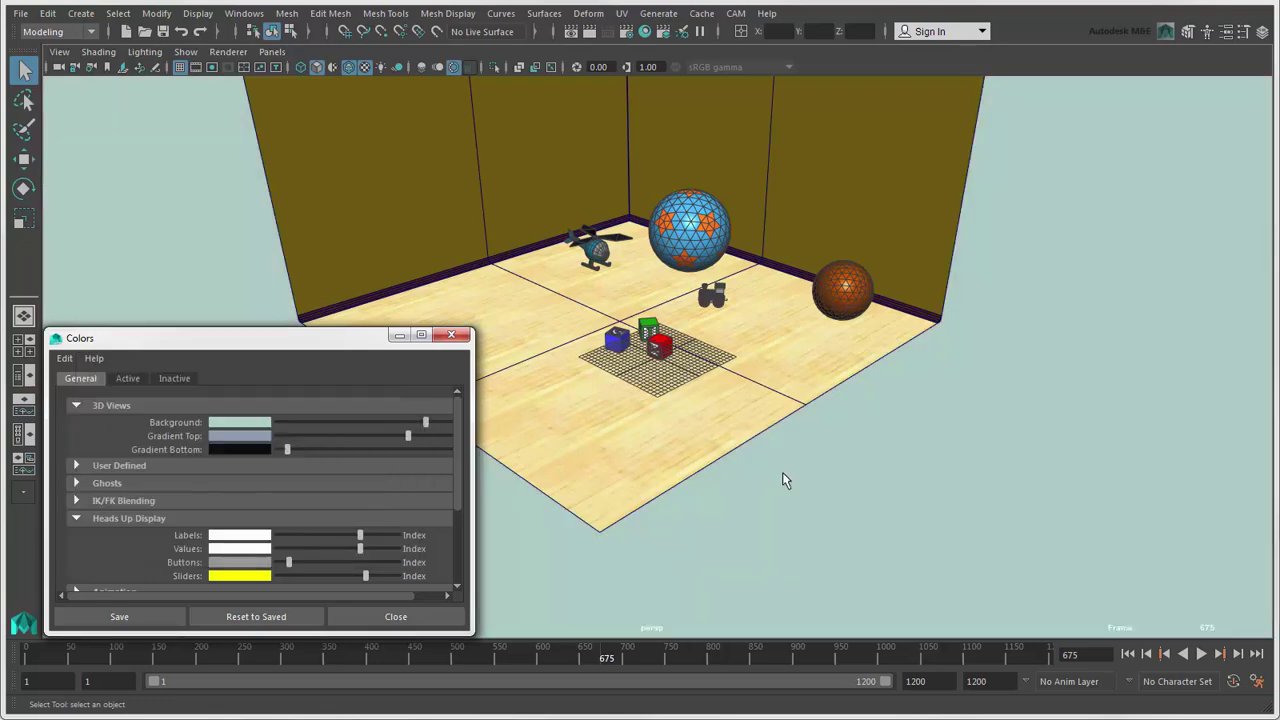
Switch to a gradient with a khaki top and lighter bottom, then reset colours to saved
key(alt+b)
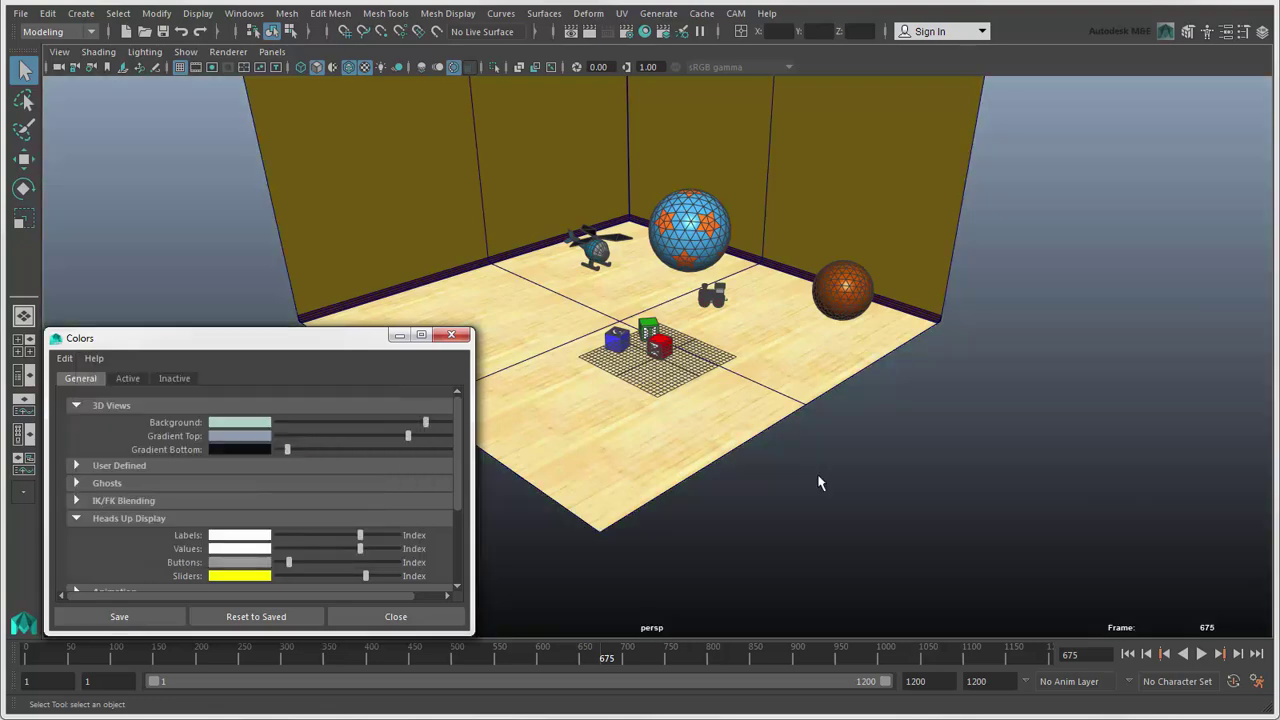
click(249, 441)
click(388, 427)
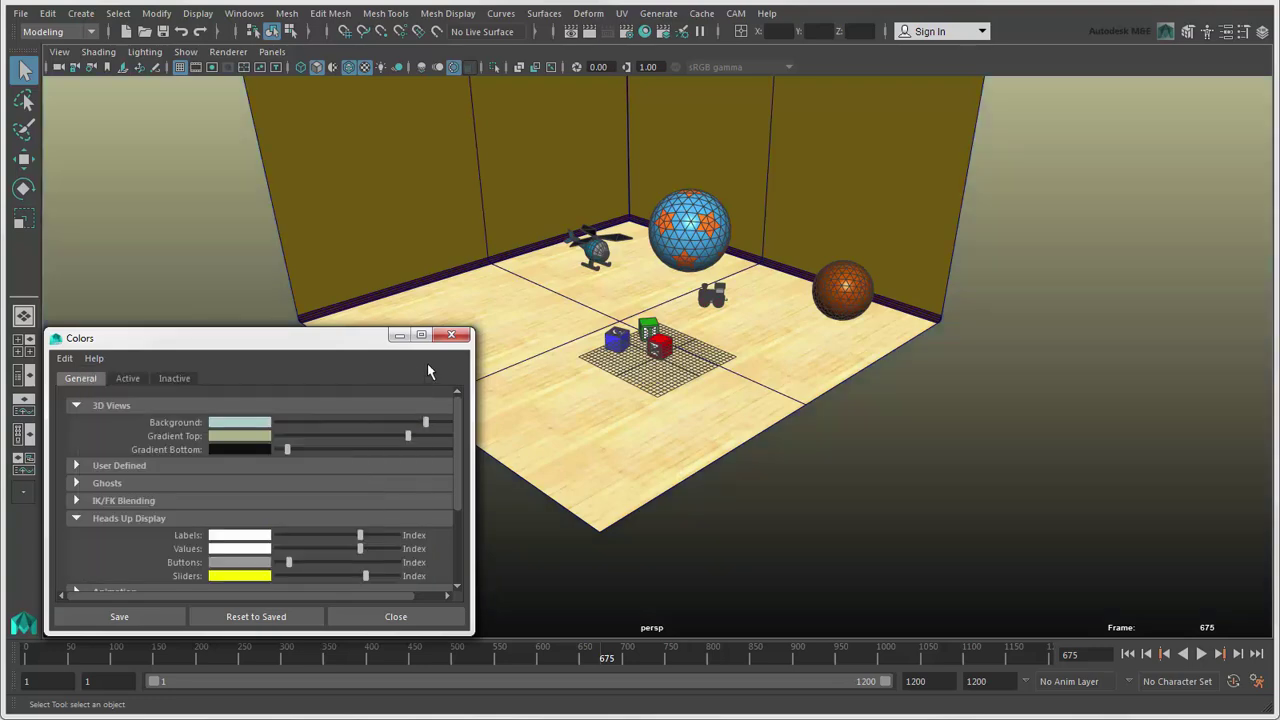
mouse_move(287, 449)
mouse_down()
mouse_move(334, 449)
mouse_move(290, 455)
mouse_up()
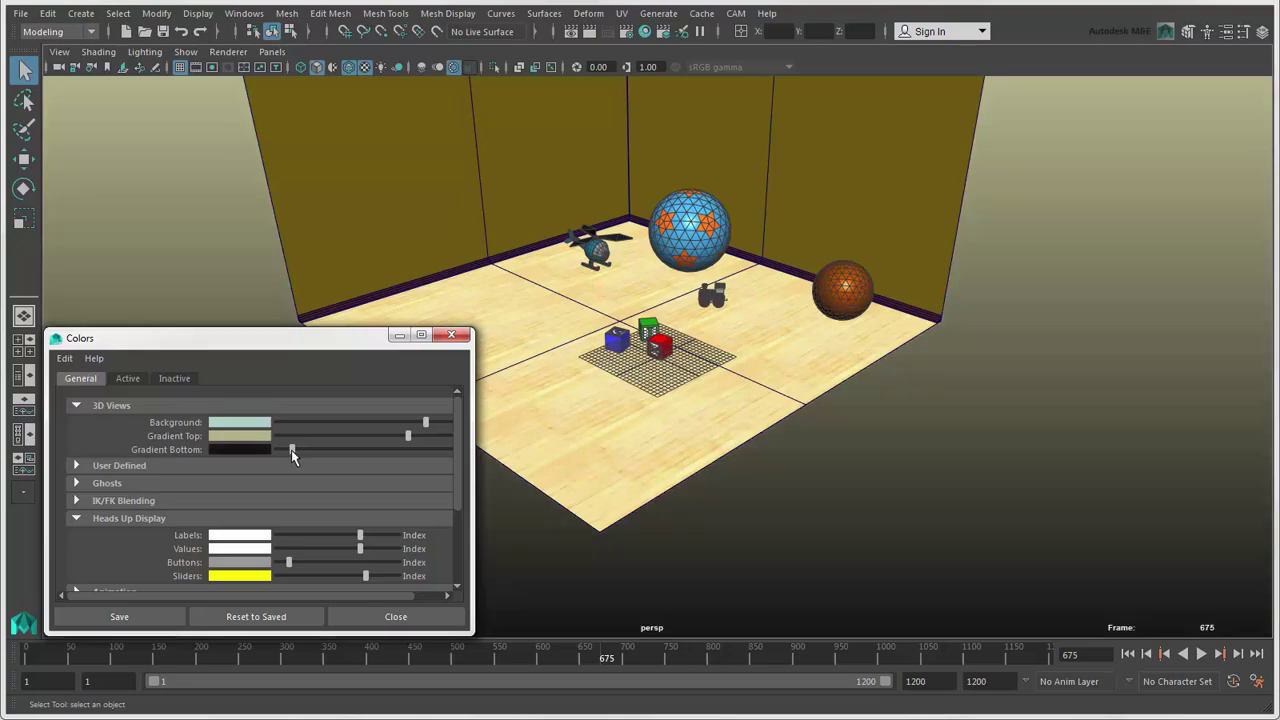
click(246, 622)
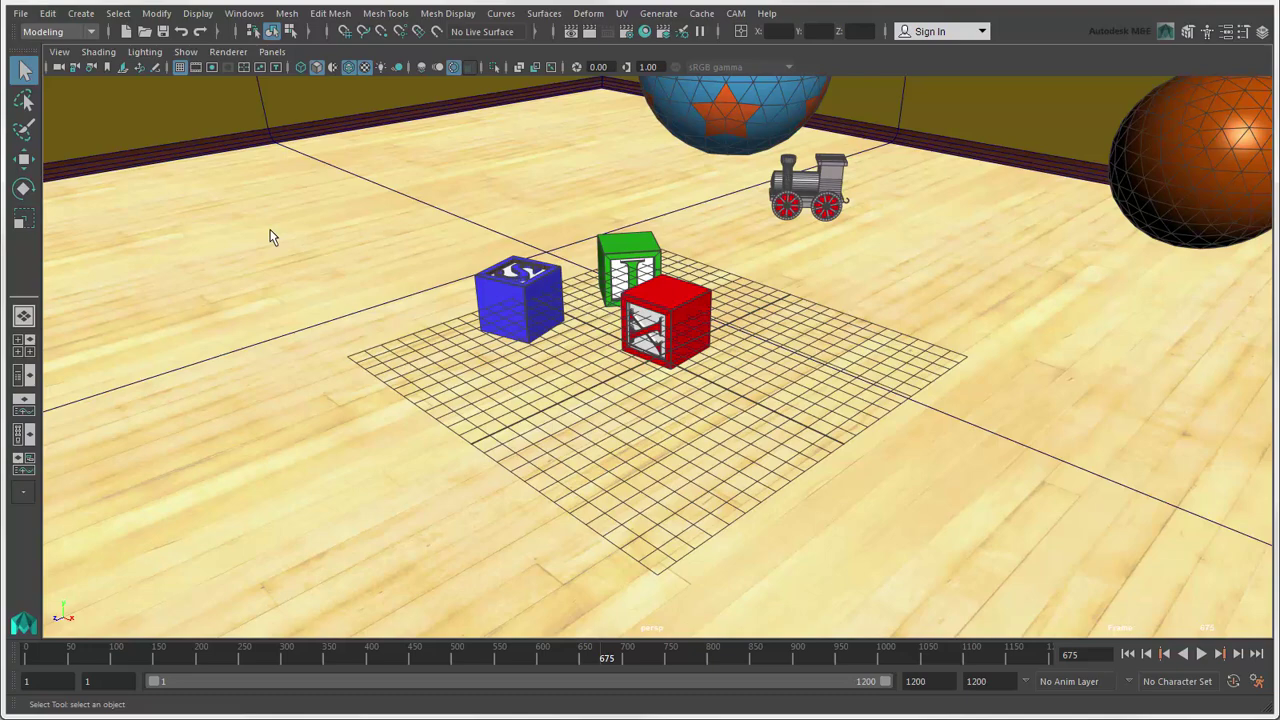
Tear off the Show menu as a floating window and toggle the grid off and on twice
click(185, 51)
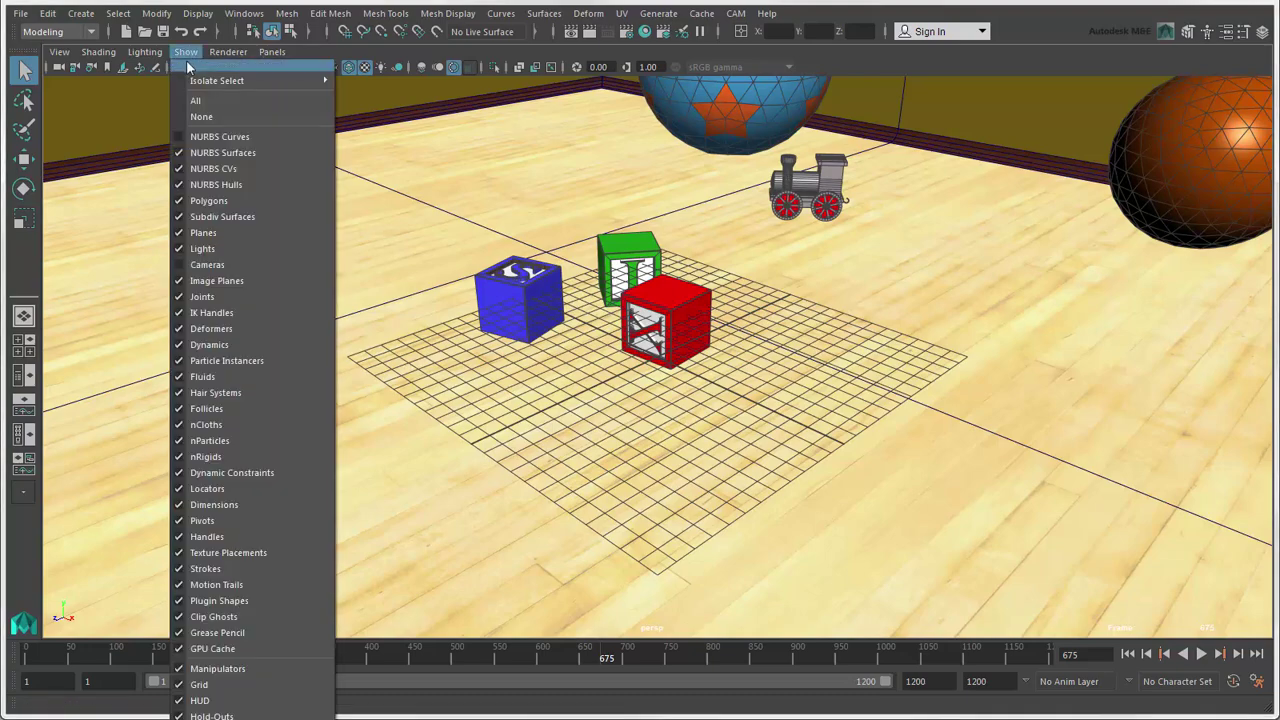
click(188, 66)
drag(190, 43, 40, 8)
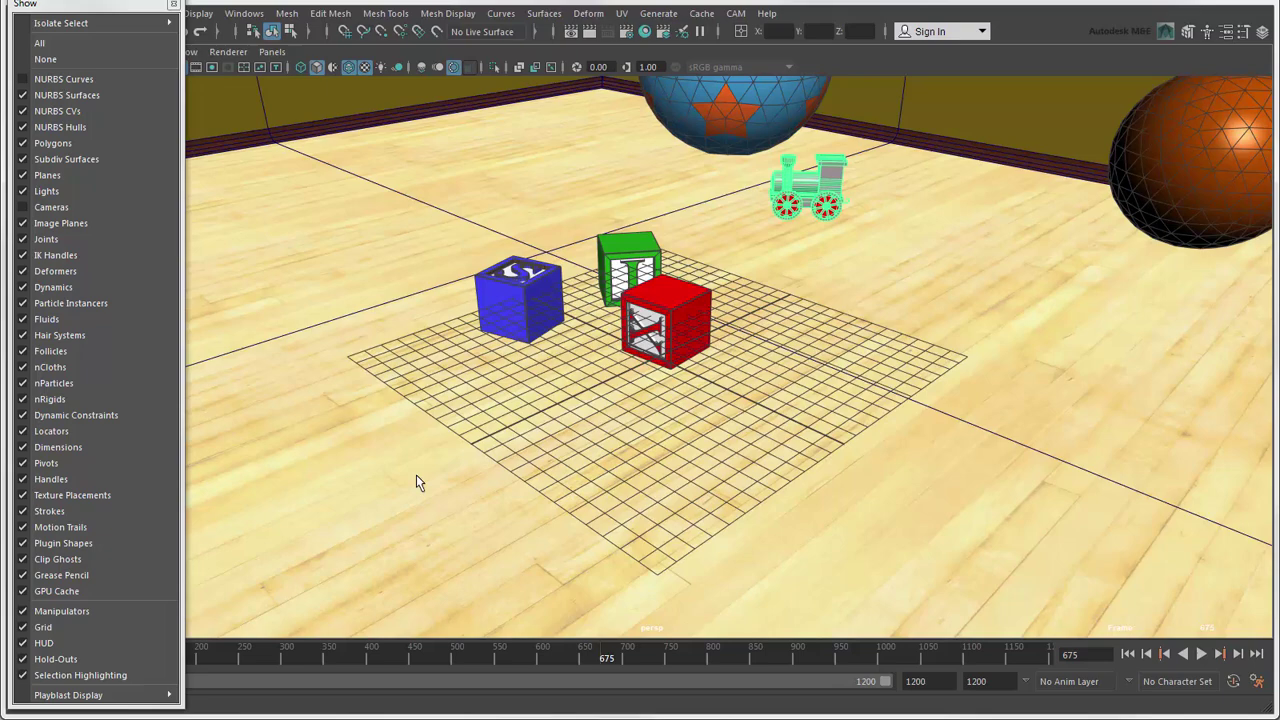
click(24, 628)
click(22, 628)
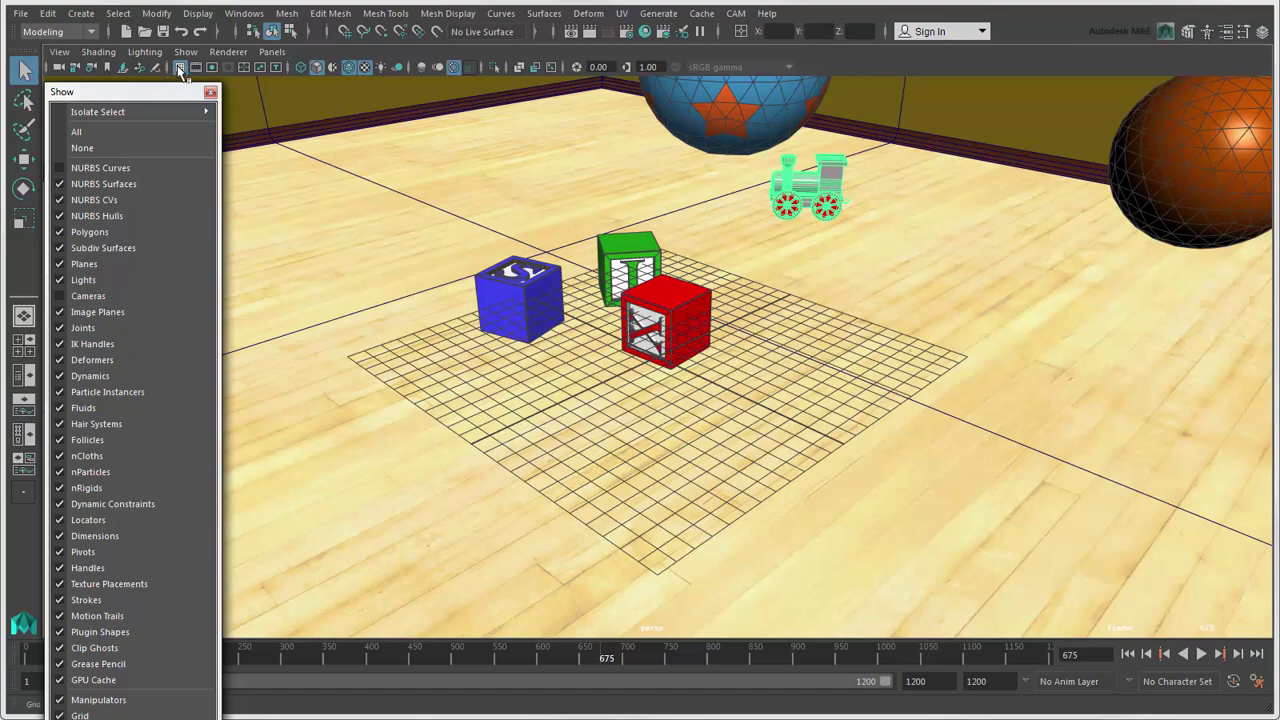
click(180, 68)
click(180, 68)
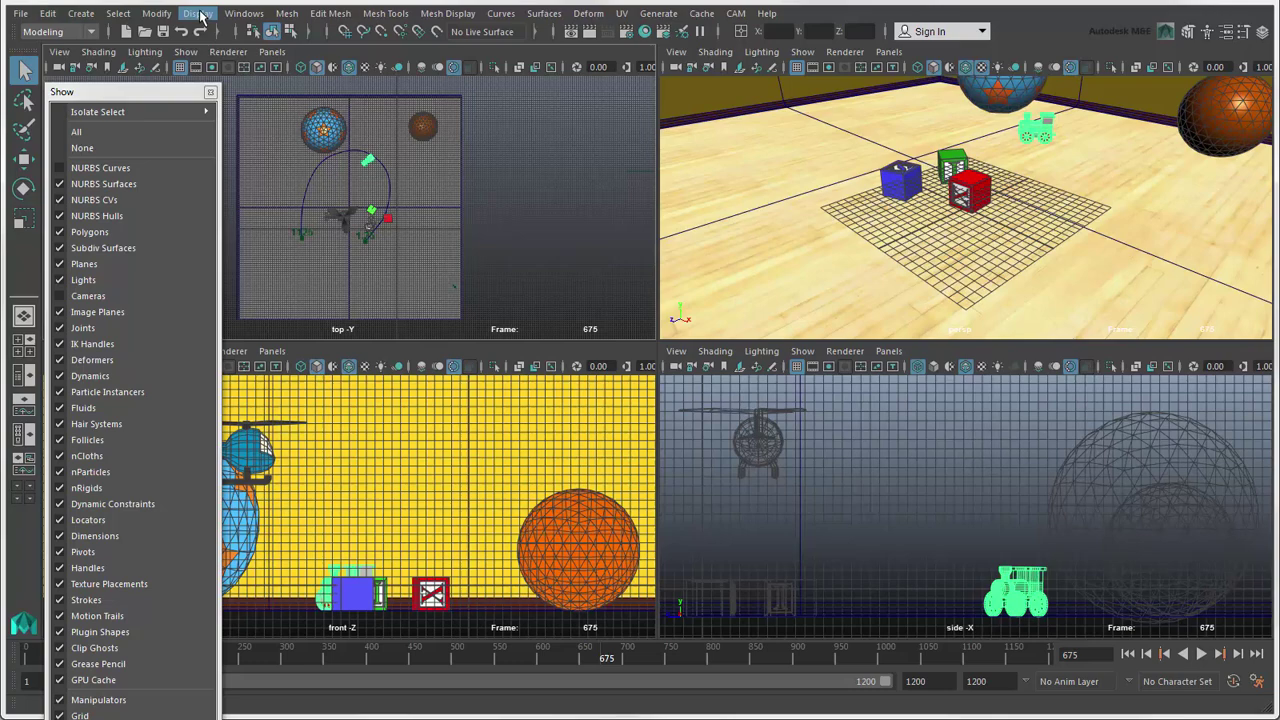
Hide and then show the grid in all views from the Display menu
click(200, 17)
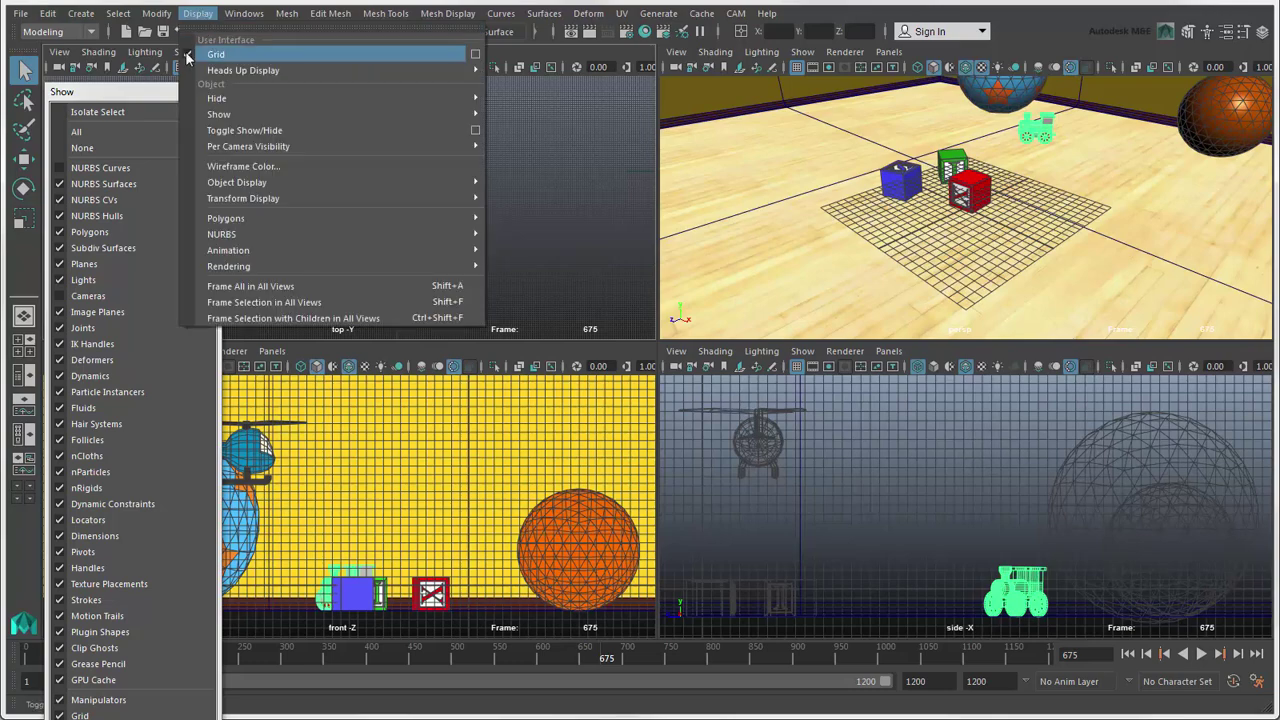
click(216, 54)
click(194, 16)
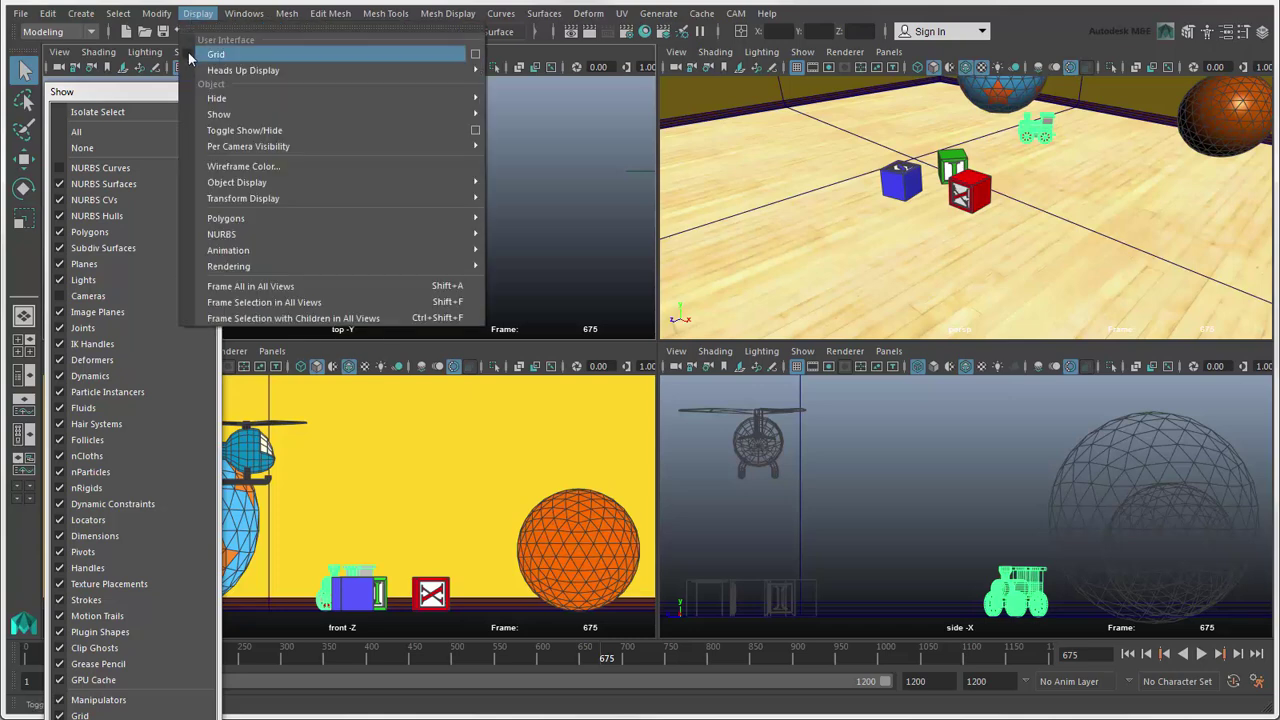
click(190, 55)
Give the grid length and width 50, 2 subdivisions and a navy axes colour, applying each change
click(197, 14)
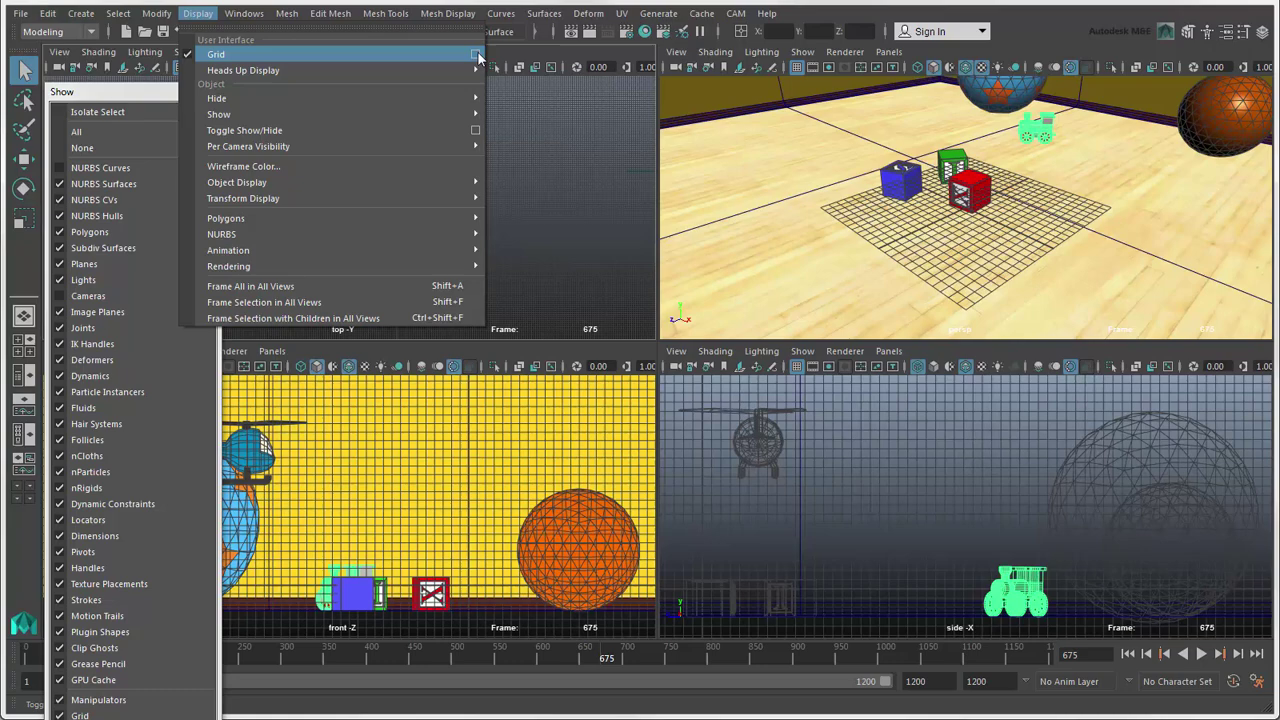
click(476, 55)
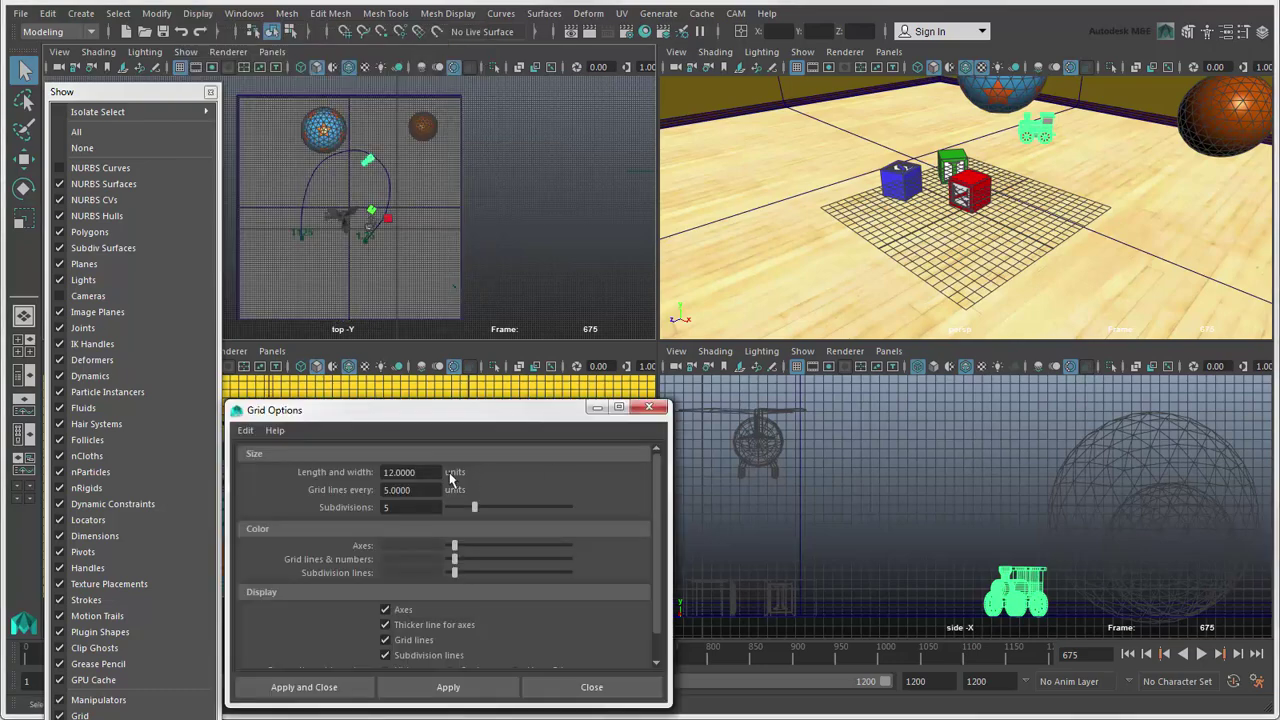
double_click(399, 472)
text(50)
click(470, 688)
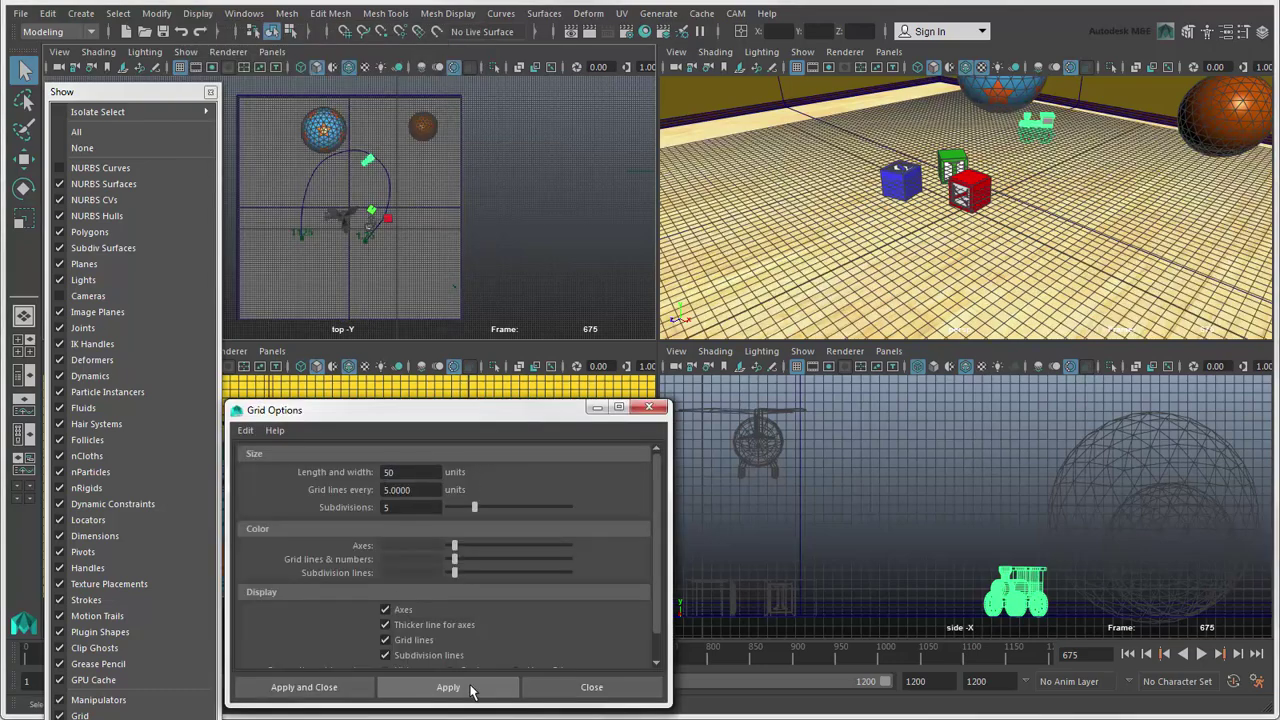
double_click(400, 507)
text(2)
key(Return)
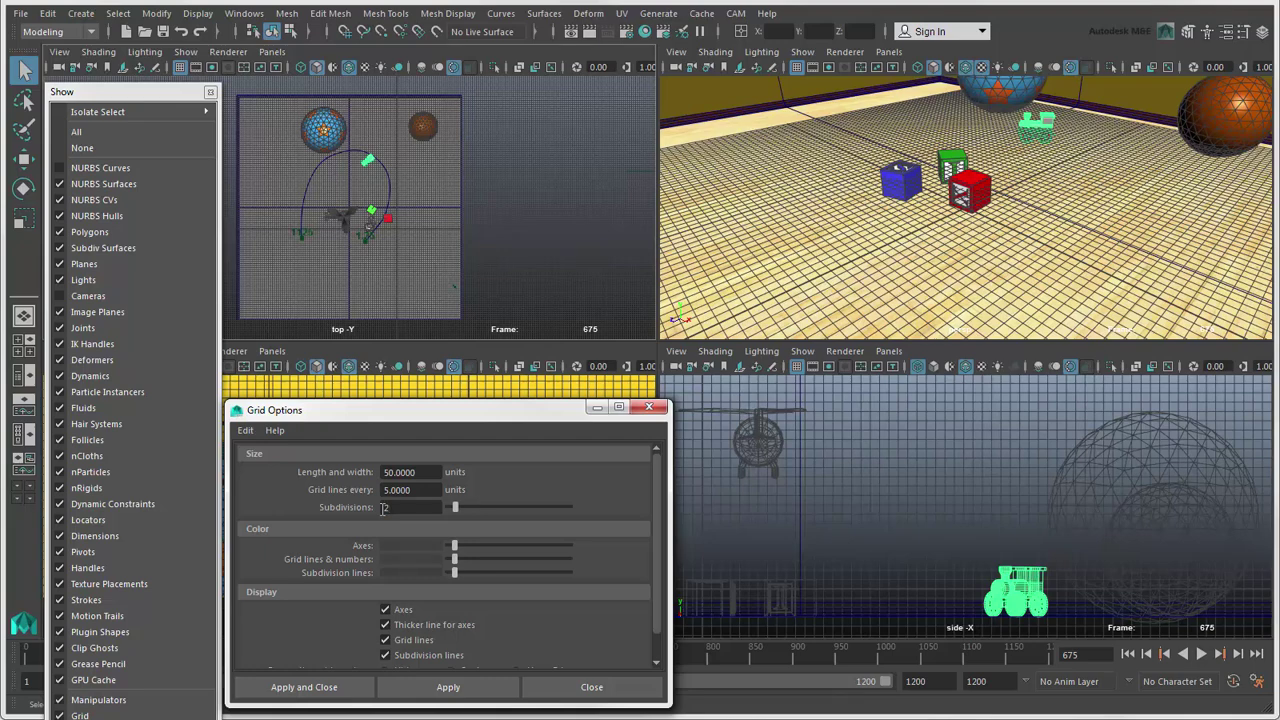
click(476, 683)
drag(454, 545, 542, 566)
click(481, 692)
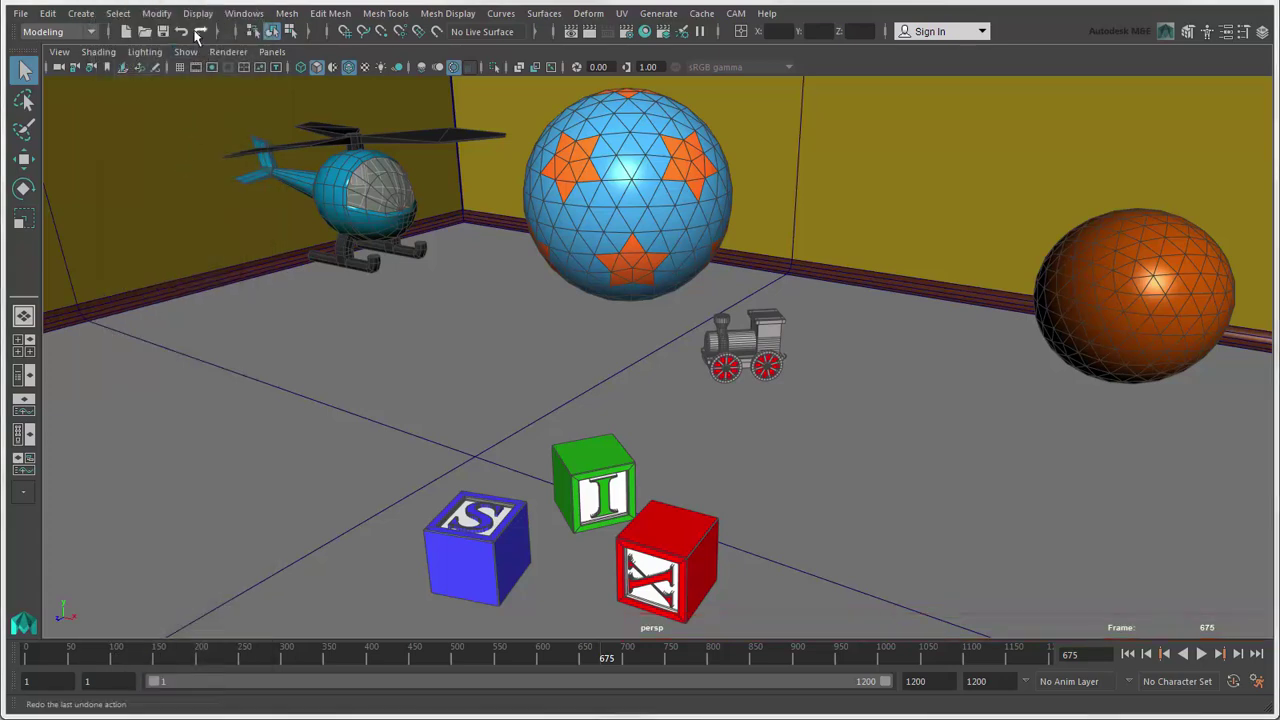
Turn on the Focal Length, Frame Rate, Object Details and Poly Count heads-up display readouts
click(195, 14)
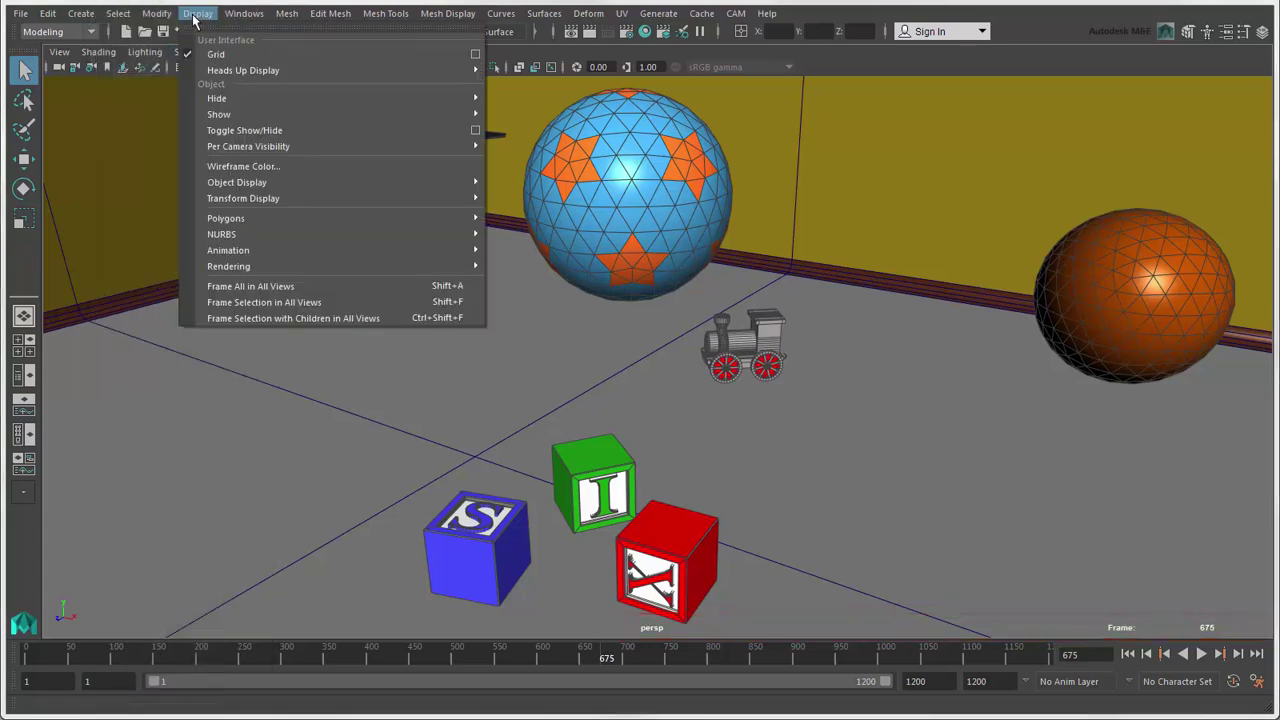
mouse_move(283, 77)
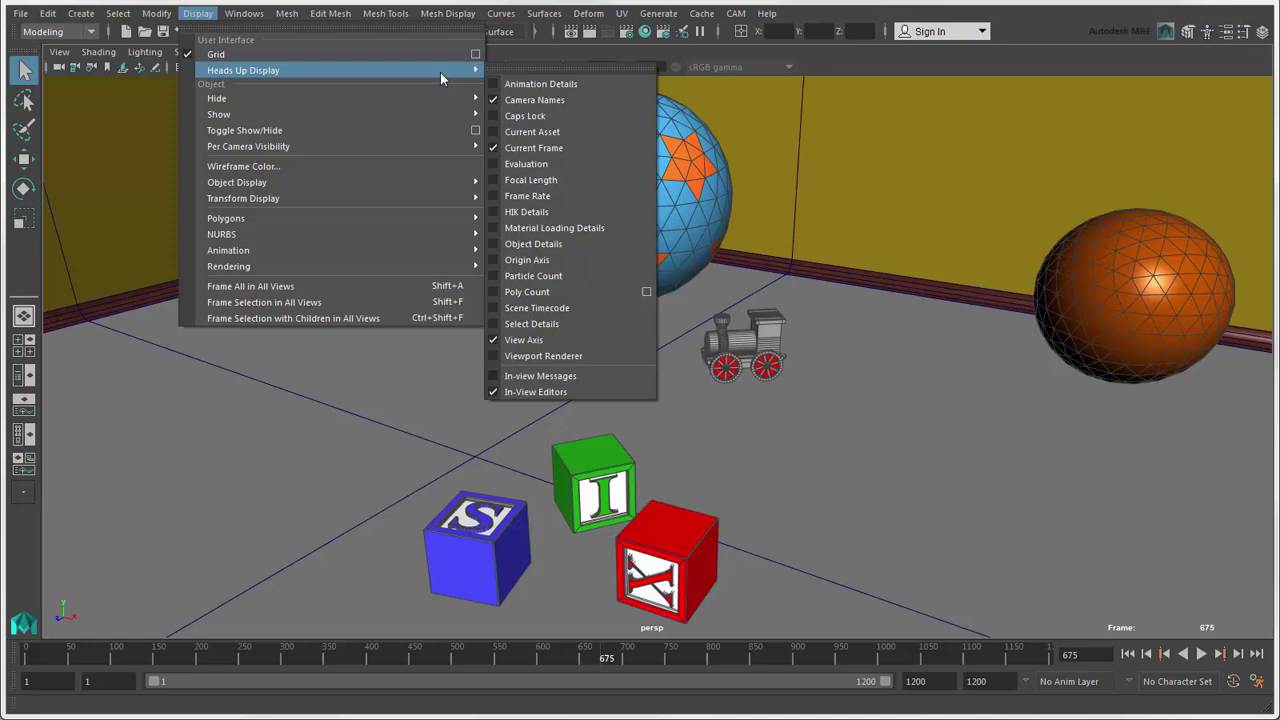
key(ctrl)
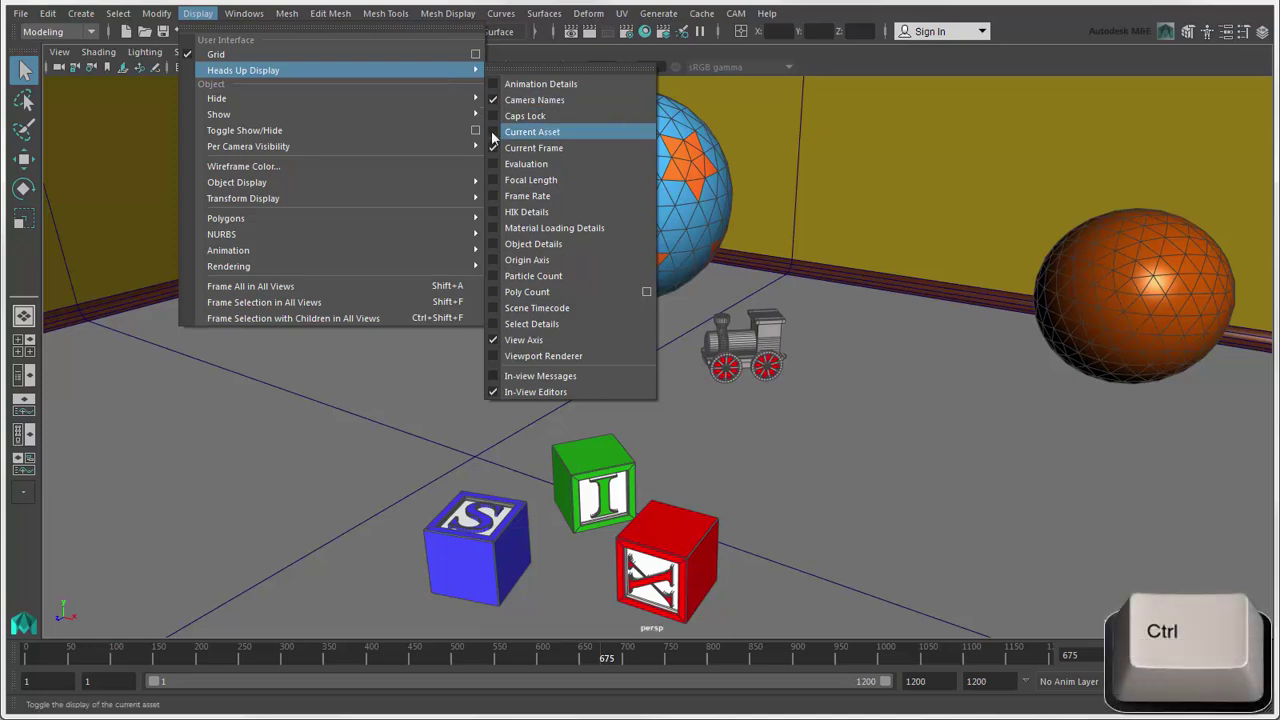
ctrl+click(492, 182)
ctrl+click(492, 198)
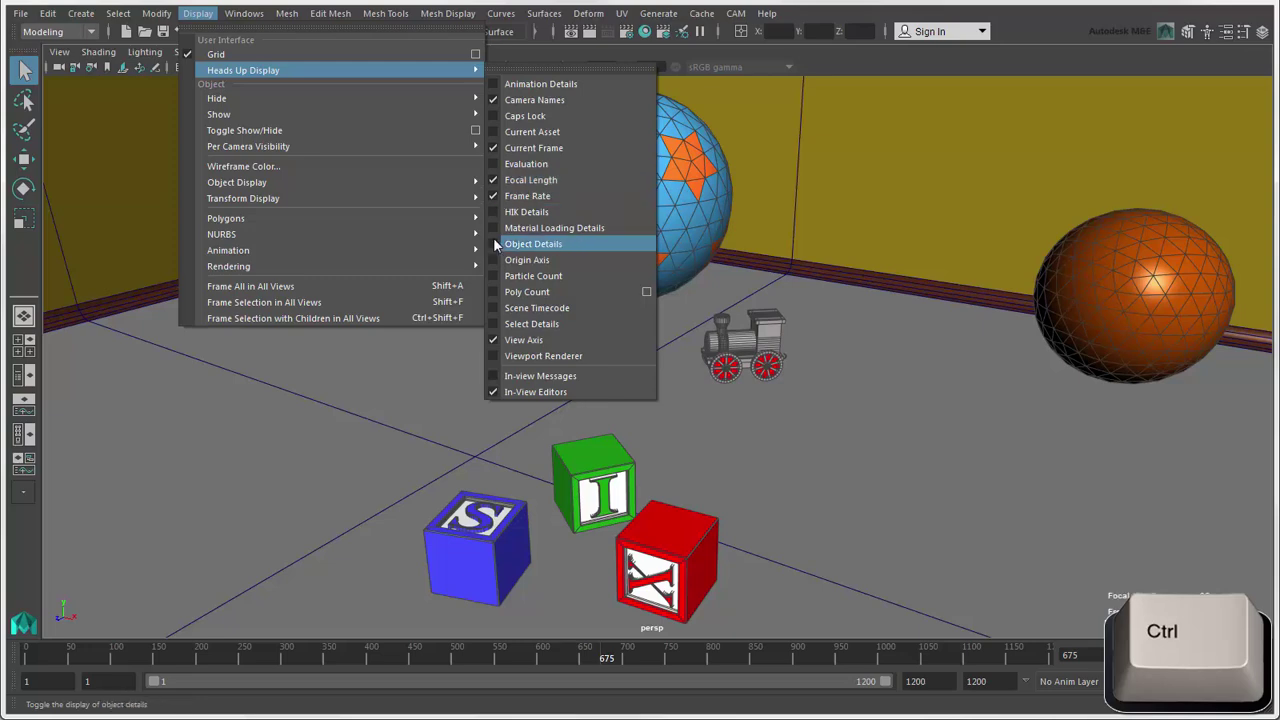
ctrl+click(492, 248)
ctrl+click(492, 292)
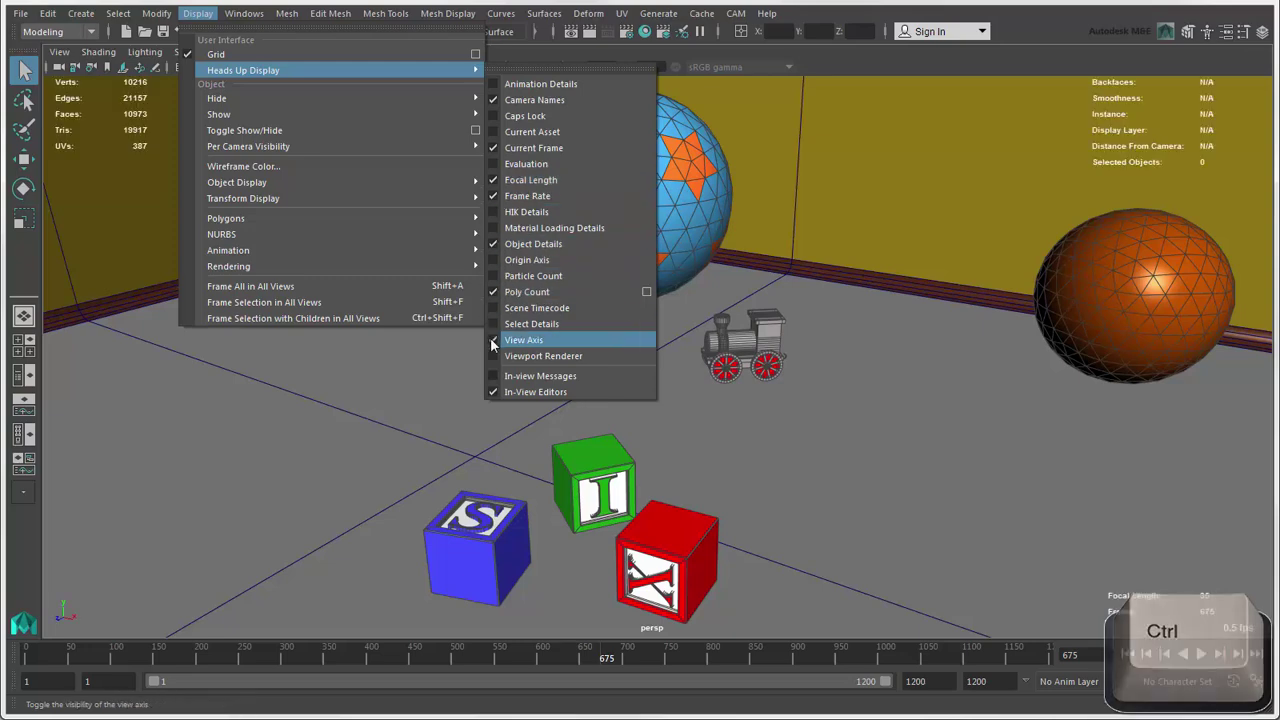
key(Escape)
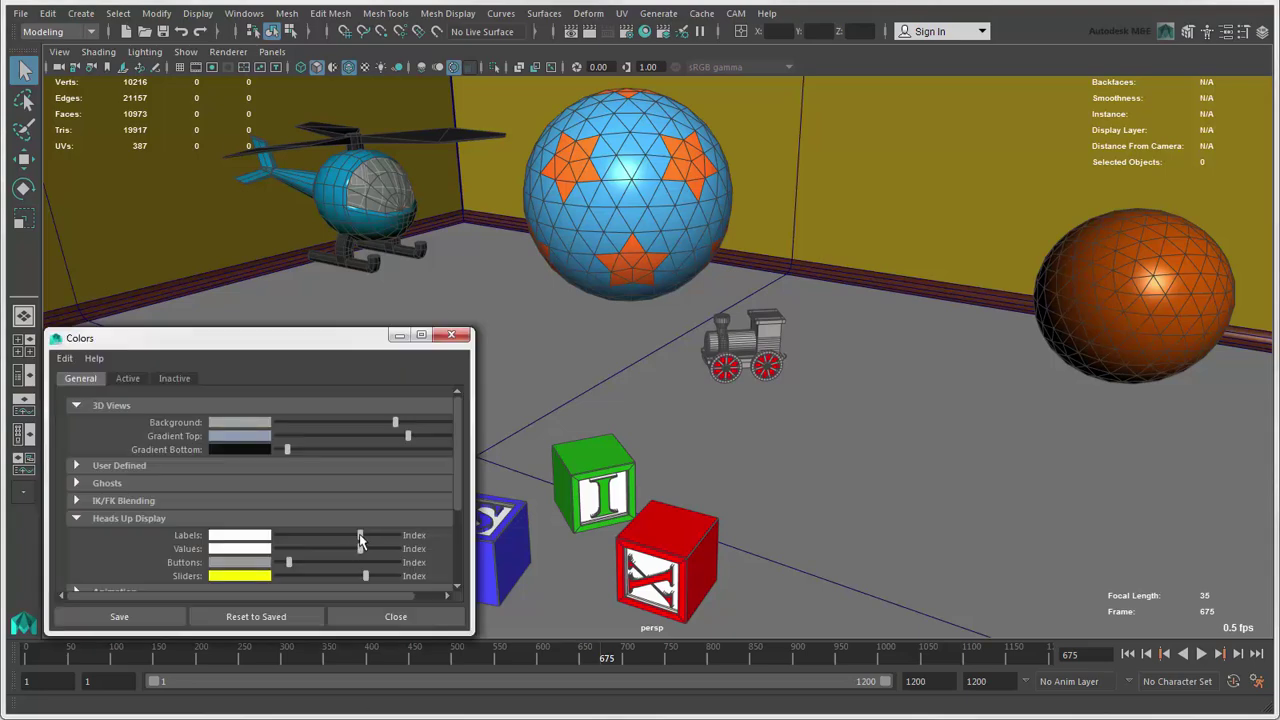
Darken the Heads Up Display Labels colour to dark purple and save the colour settings
mouse_move(360, 537)
mouse_down()
mouse_move(305, 537)
mouse_move(371, 549)
mouse_up()
click(138, 621)
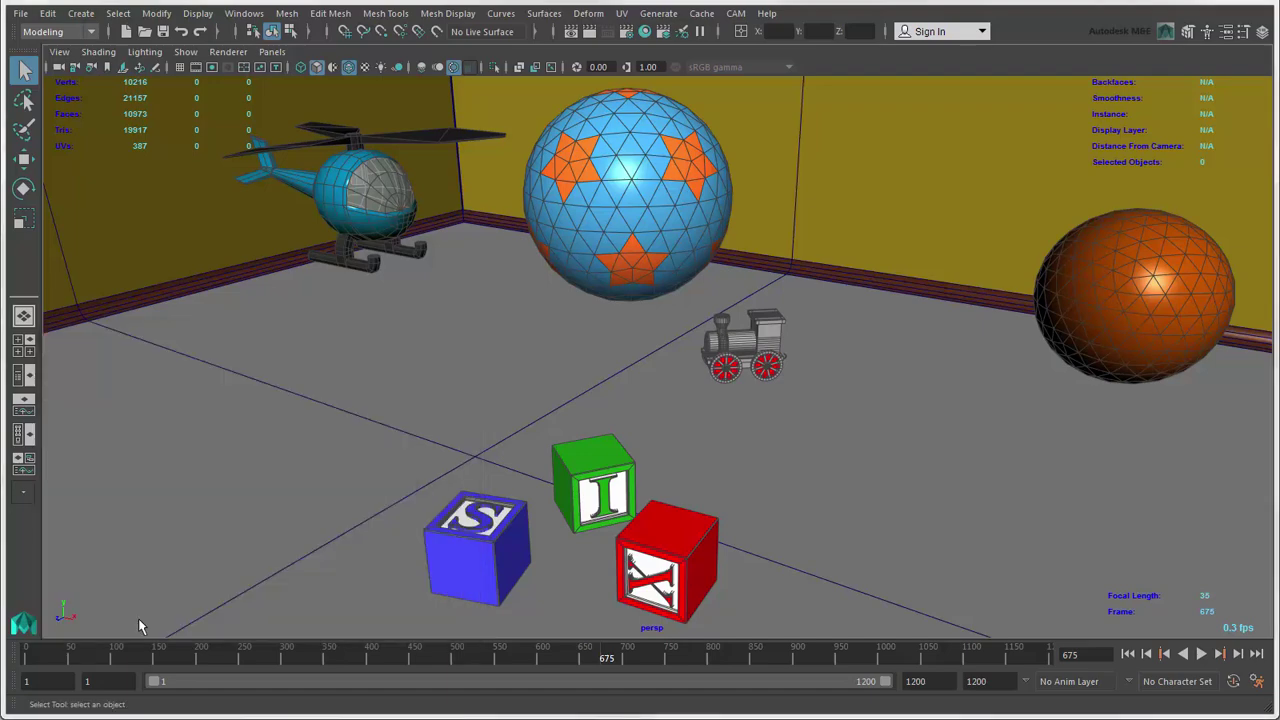